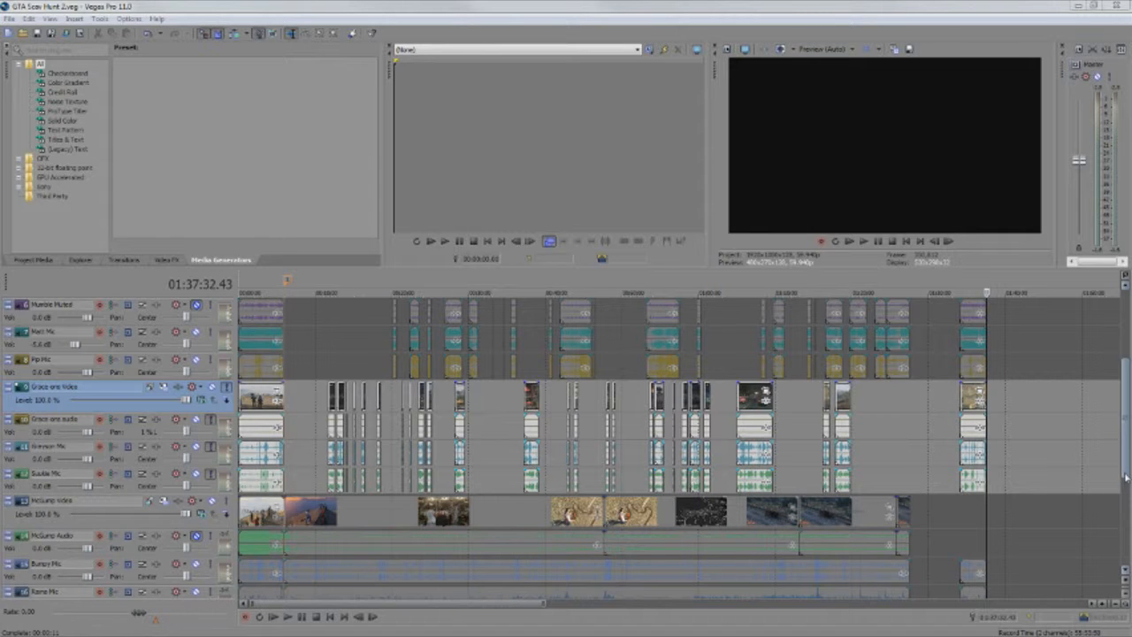
Survey the whole project timeline and inspect the opening section closely with the playhead at 00:02:20.23
left_click_drag(1126, 475, 1126, 447)
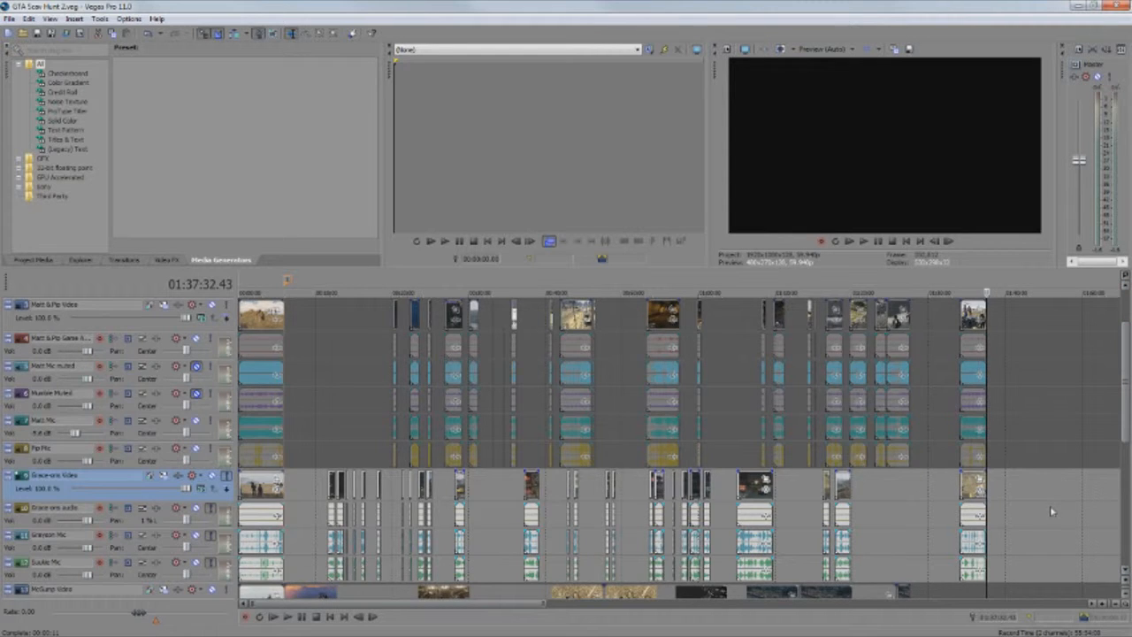
scroll(1053, 509, "down", 2)
scroll(790, 496, "down", 1)
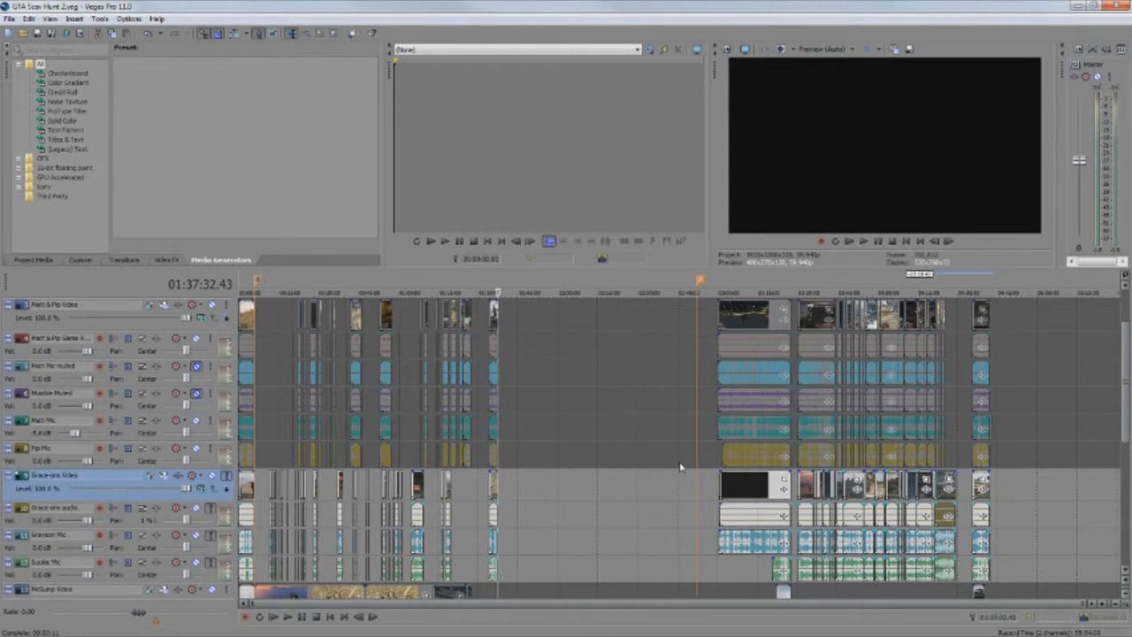
scroll(681, 467, "down", 2)
scroll(680, 467, "down", 1)
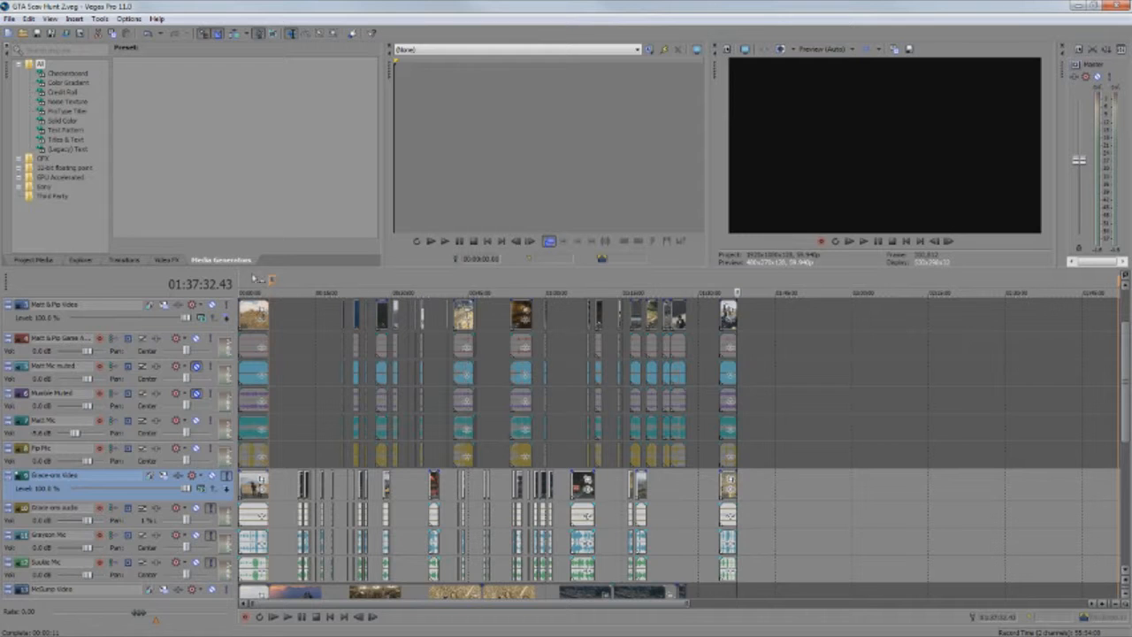
left_click(252, 283)
scroll(355, 346, "up", 10)
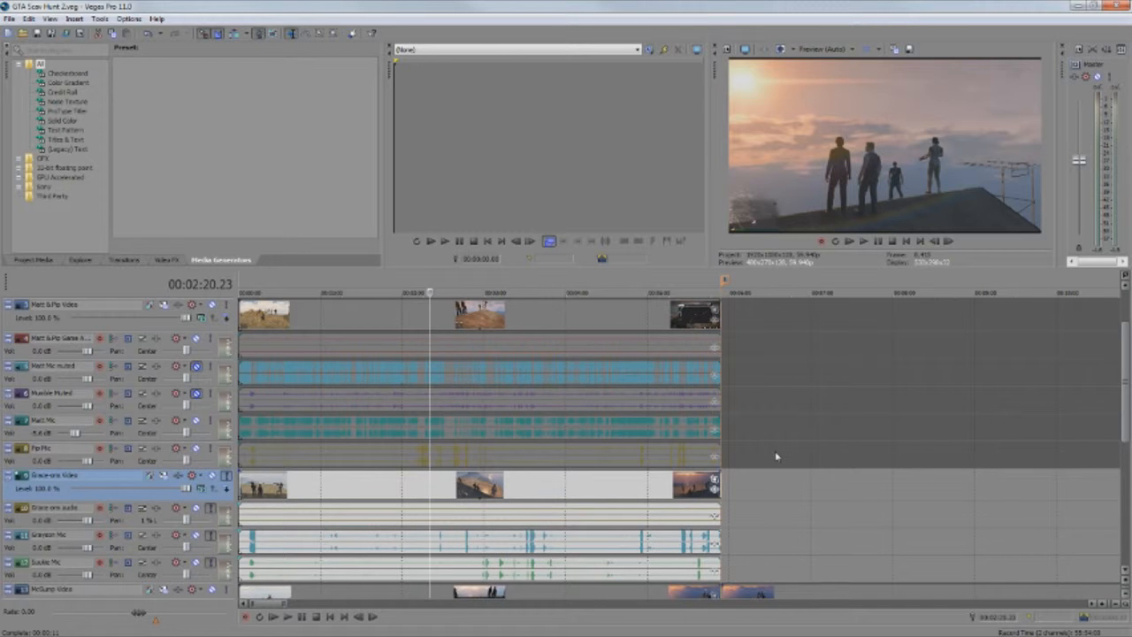
scroll(777, 457, "up", 1)
scroll(777, 457, "up", 1)
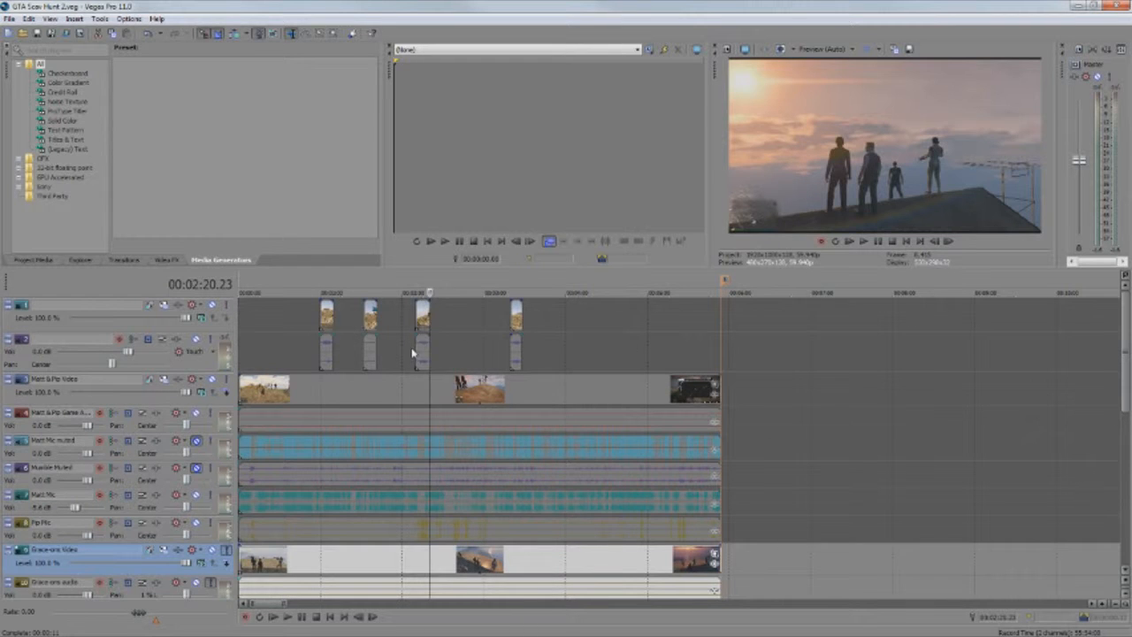
Solo track 1 to preview its four short clips in the opening section, and clear the solo again
left_click(325, 287)
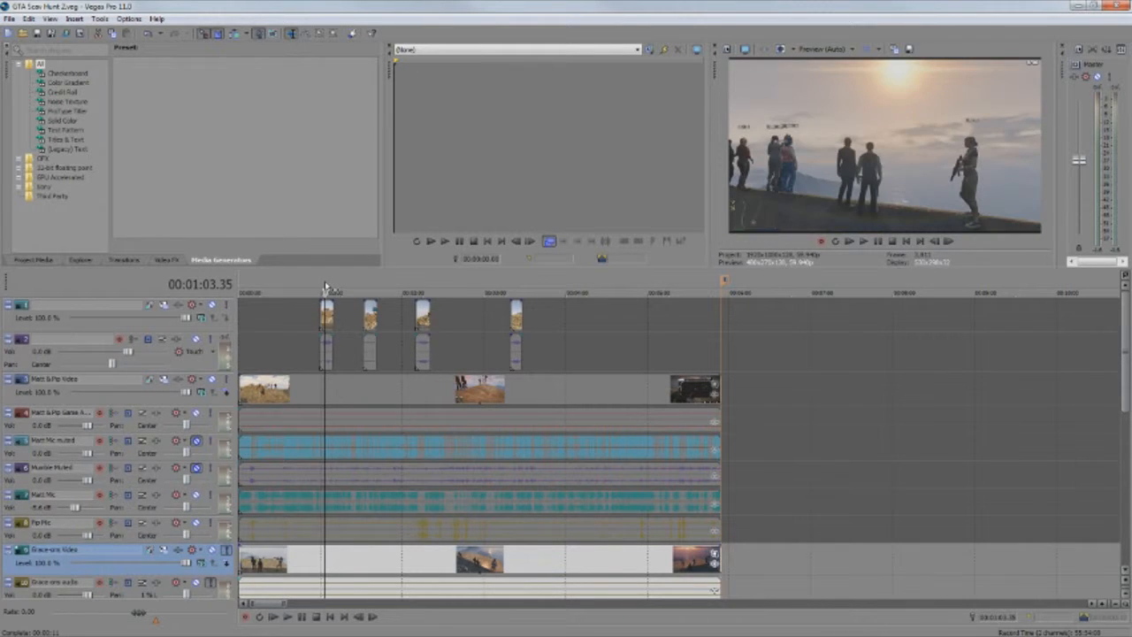
left_click(227, 304)
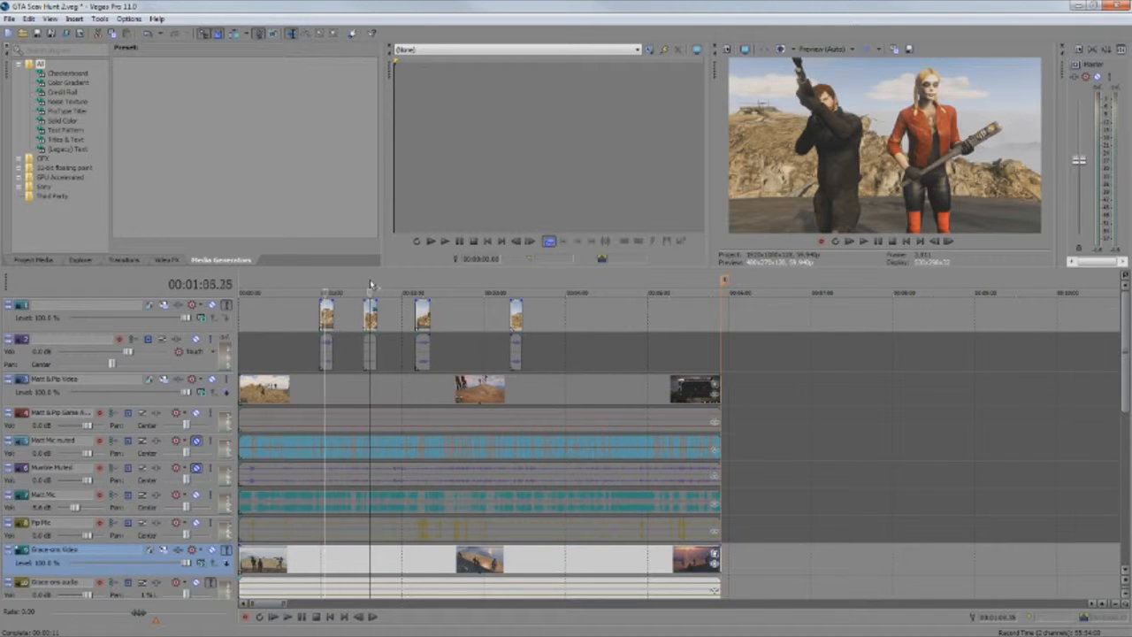
left_click(370, 288)
left_click(422, 287)
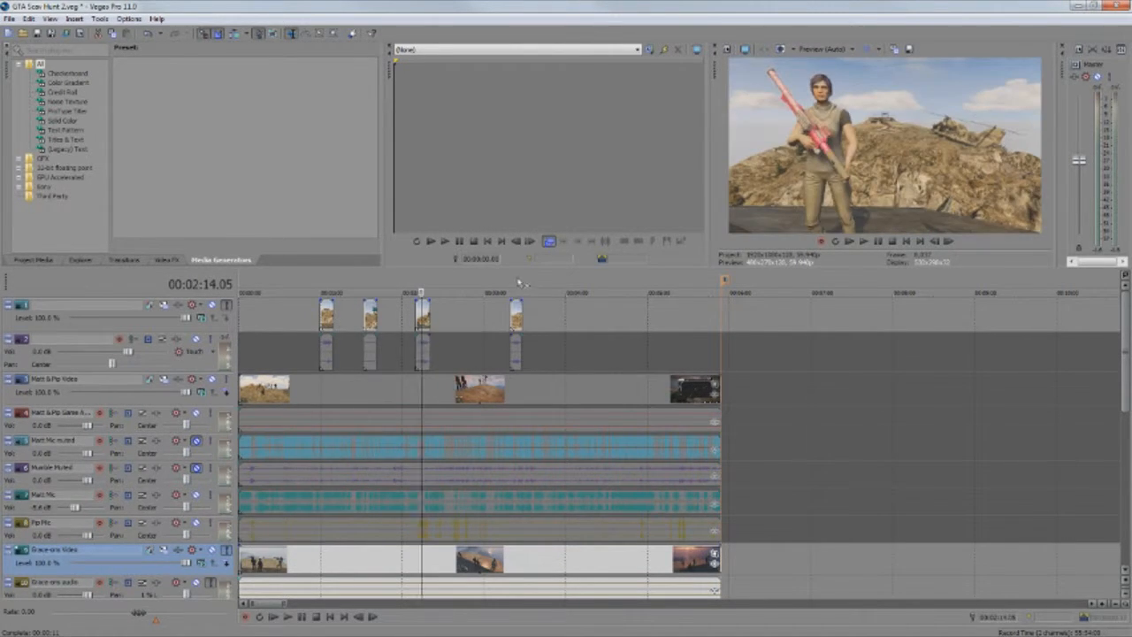
left_click(516, 285)
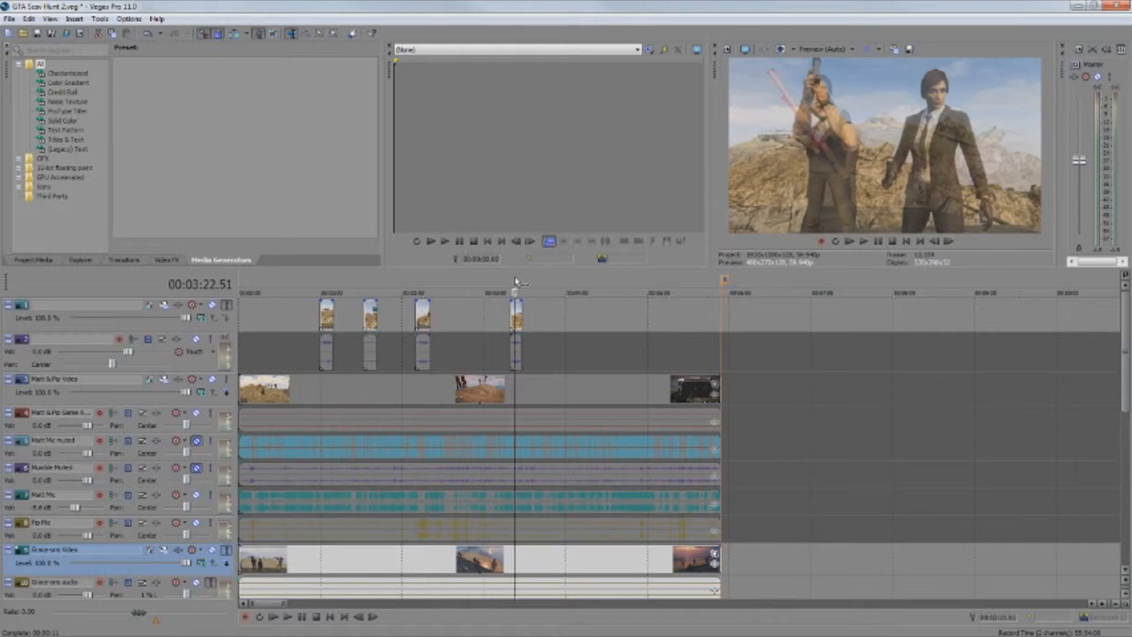
left_click(227, 305)
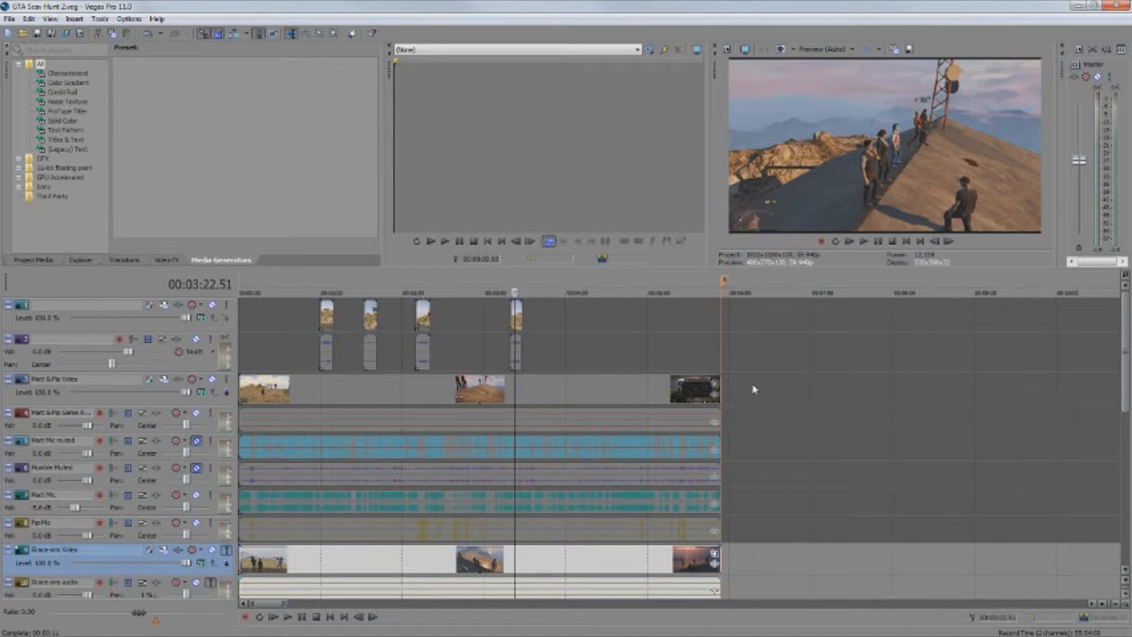
Place the playhead at 00:20:08.15 on the first track 3 clip after the opening section
scroll(754, 390, "down", 6)
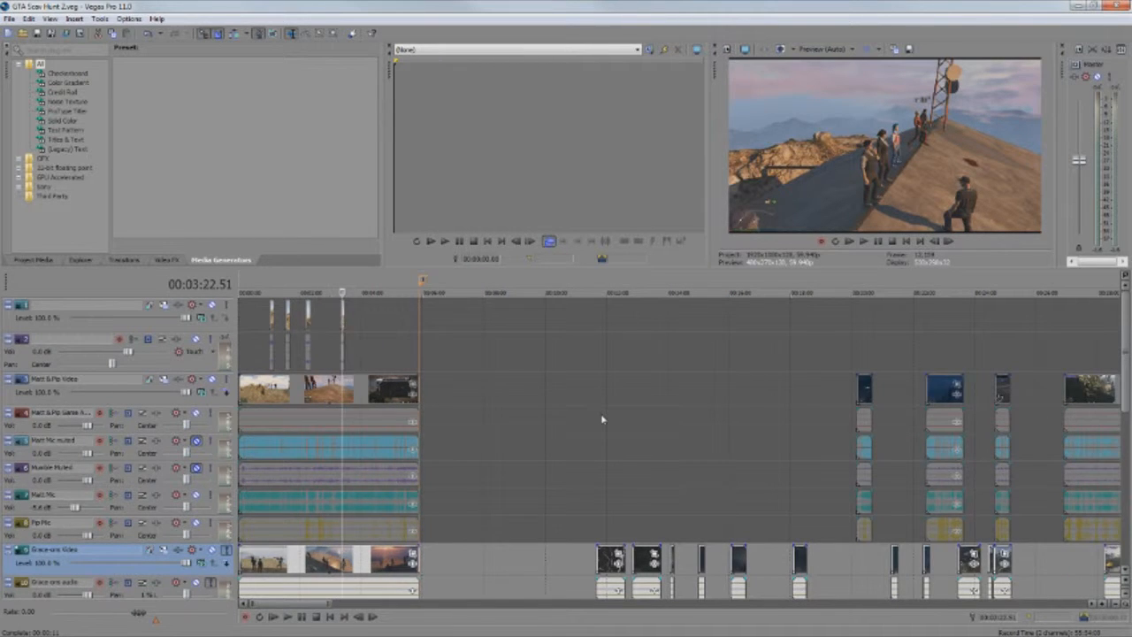
scroll(601, 419, "down", 2)
scroll(602, 420, "down", 3)
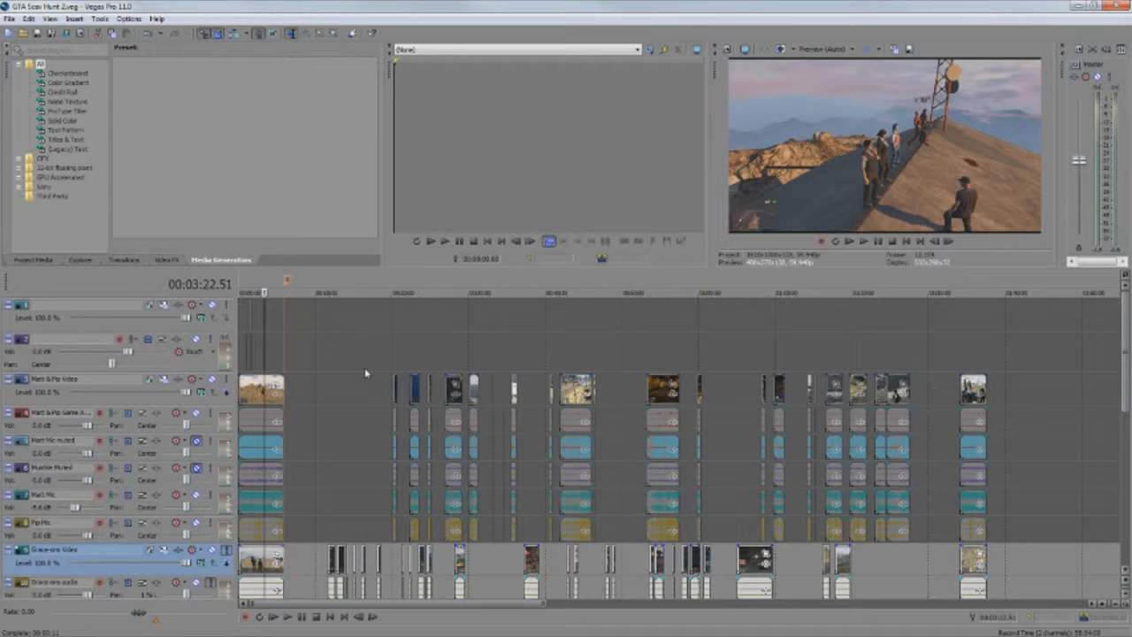
left_click(396, 387)
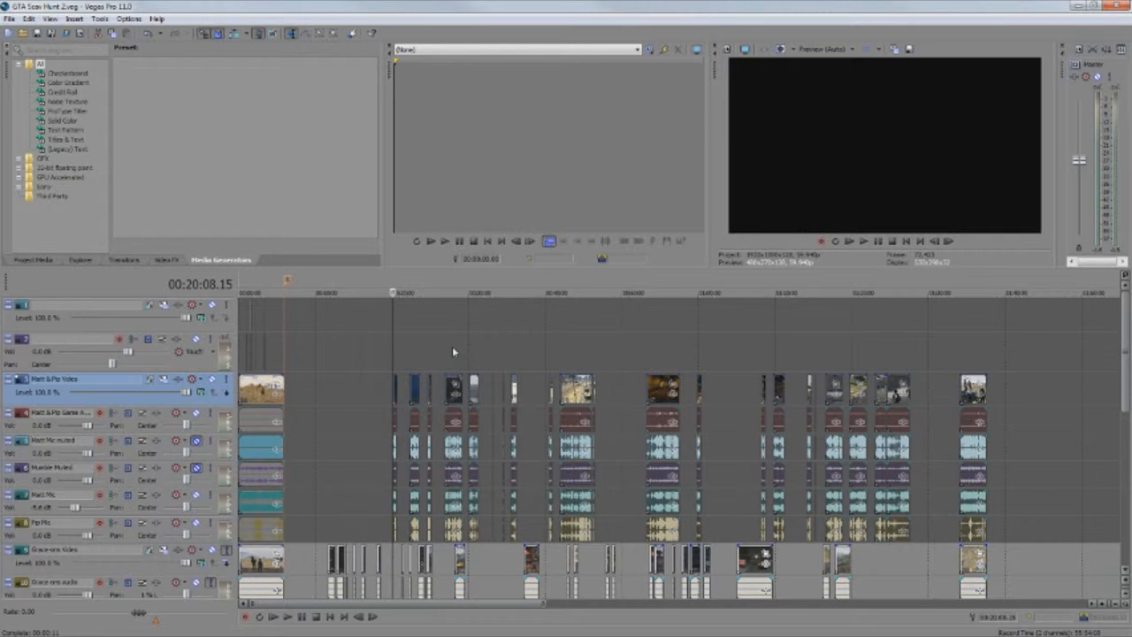
Examine how the cut clips of the different teams' tracks are spread along the timeline after the opening section
scroll(573, 361, "down", 5)
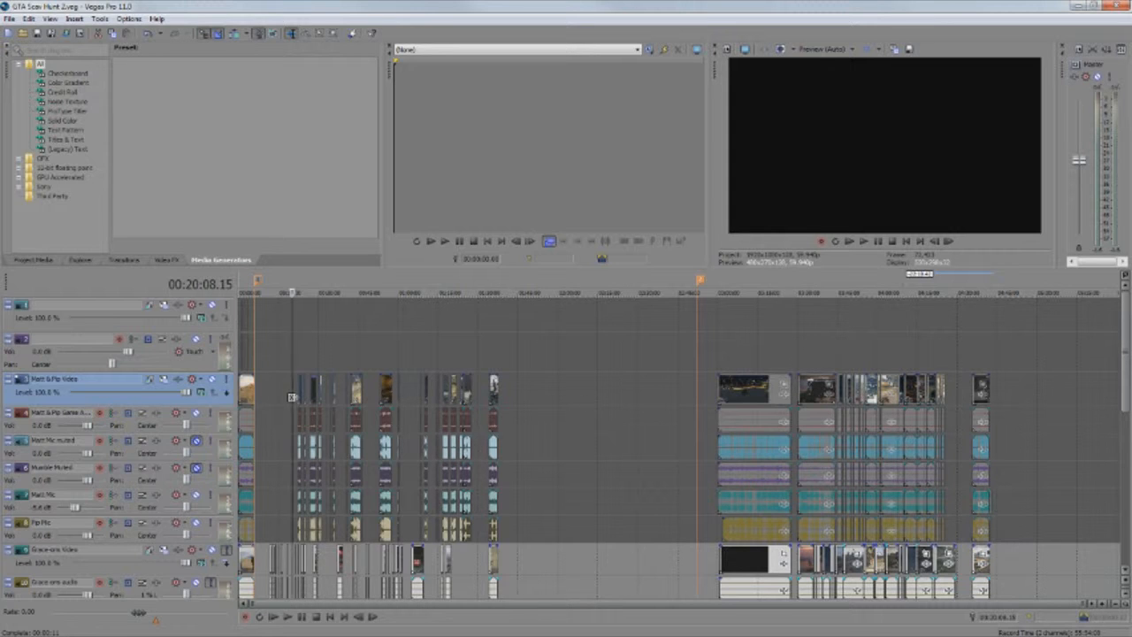
scroll(495, 376, "up", 5)
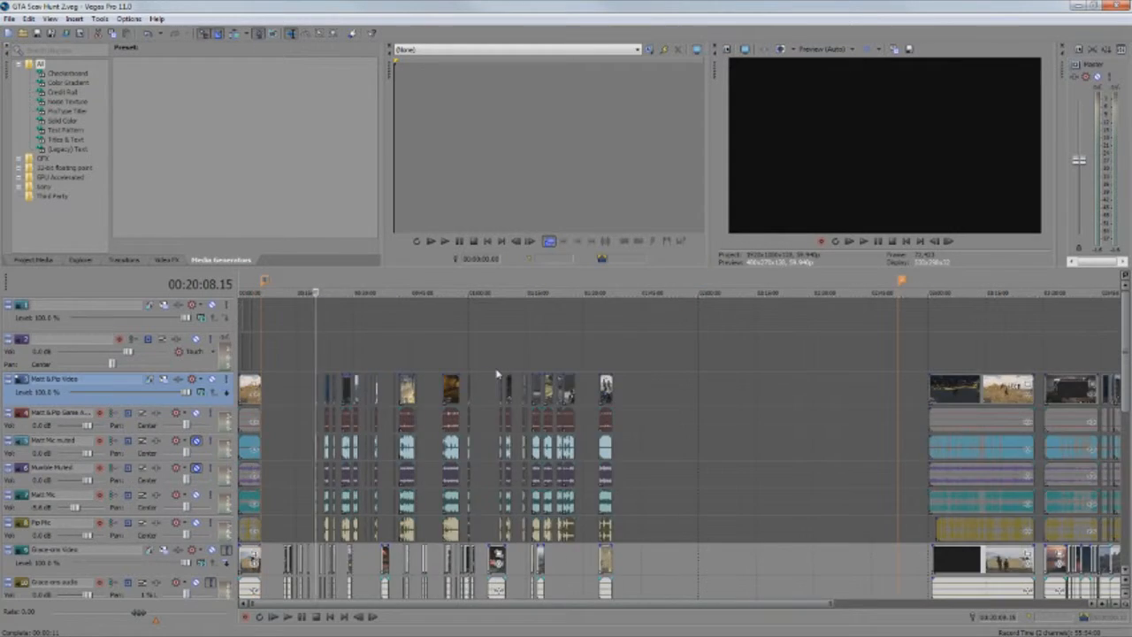
scroll(497, 375, "up", 1)
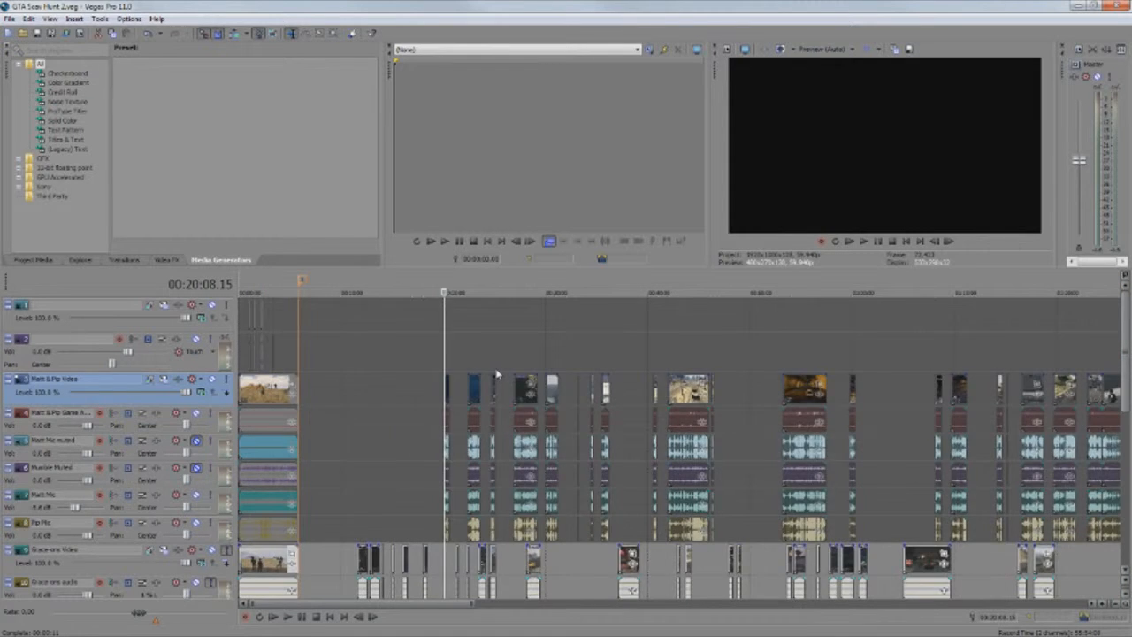
scroll(497, 374, "down", 1)
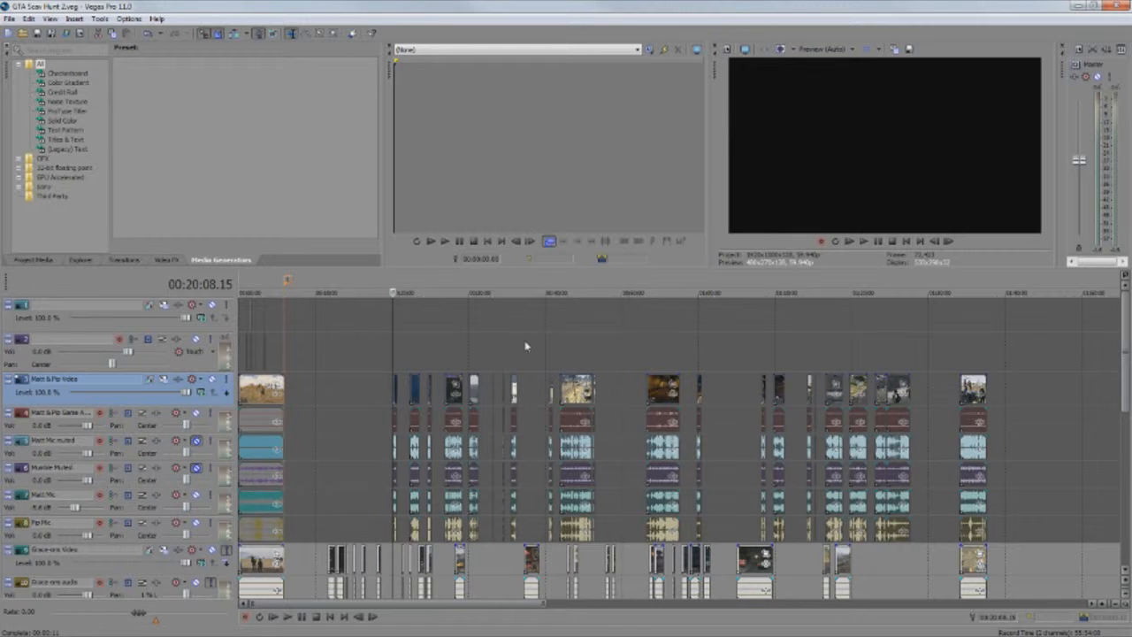
scroll(821, 378, "down", 1)
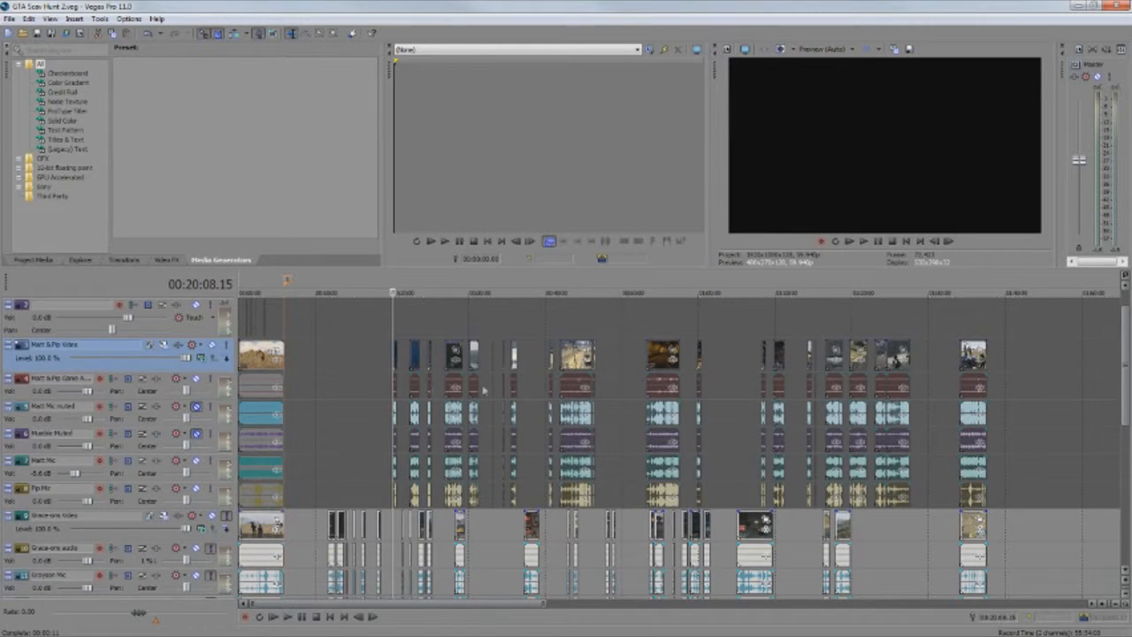
scroll(386, 404, "up", 1)
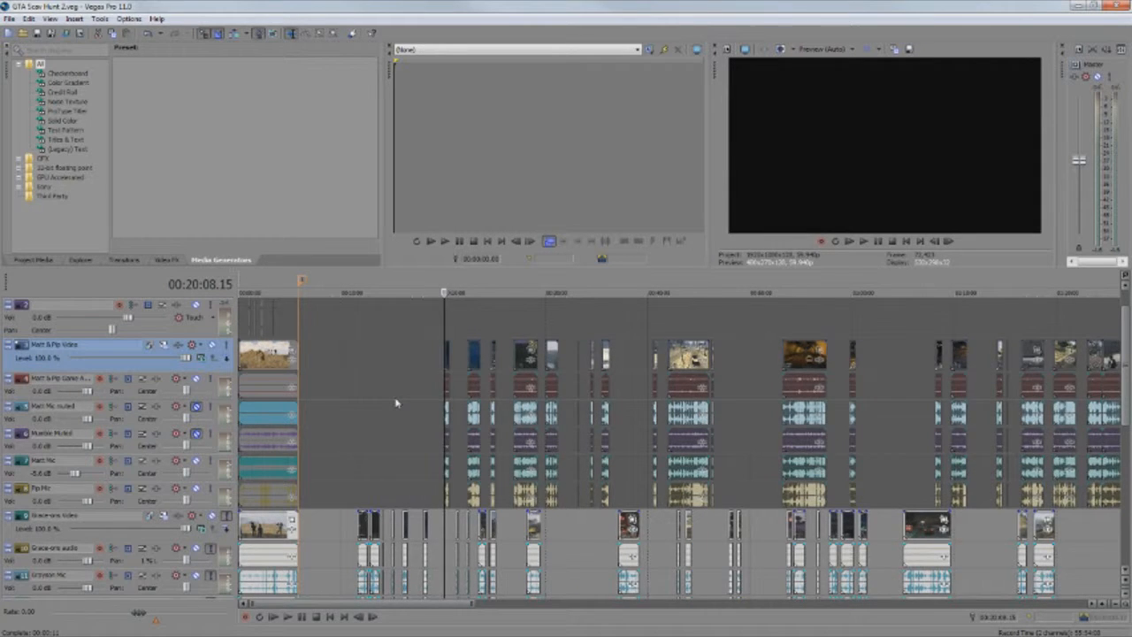
scroll(396, 405, "down", 1)
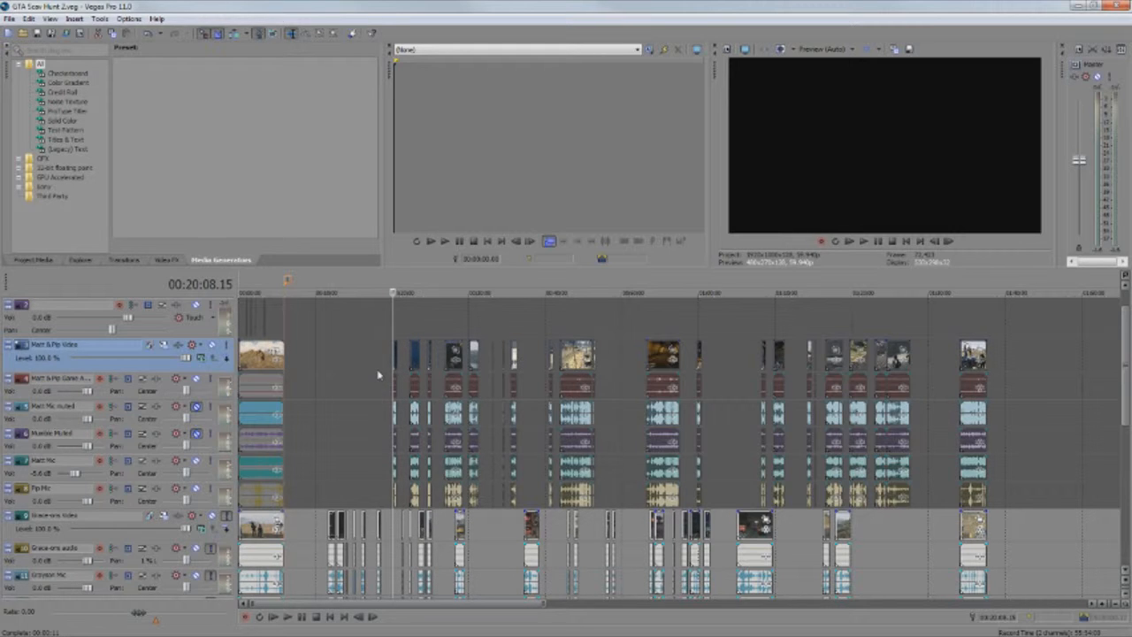
Preview the first track 3 clip after the opening at 00:20:22.57 with tracks 3 and 4 soloed
scroll(379, 375, "up", 1)
scroll(378, 376, "up", 1)
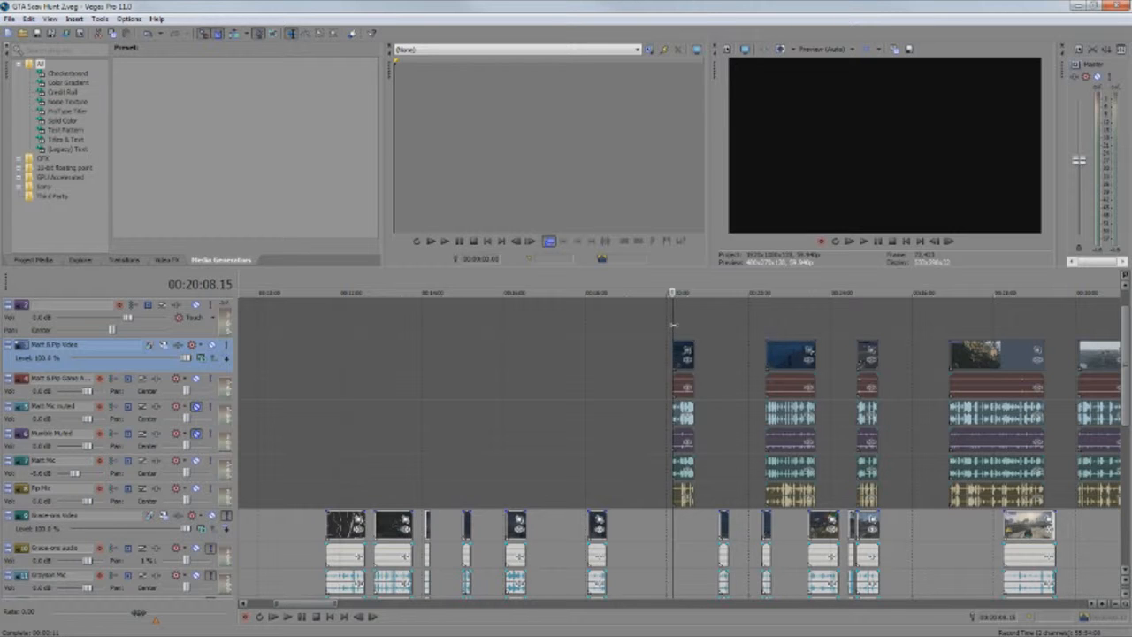
left_click_drag(674, 324, 682, 323)
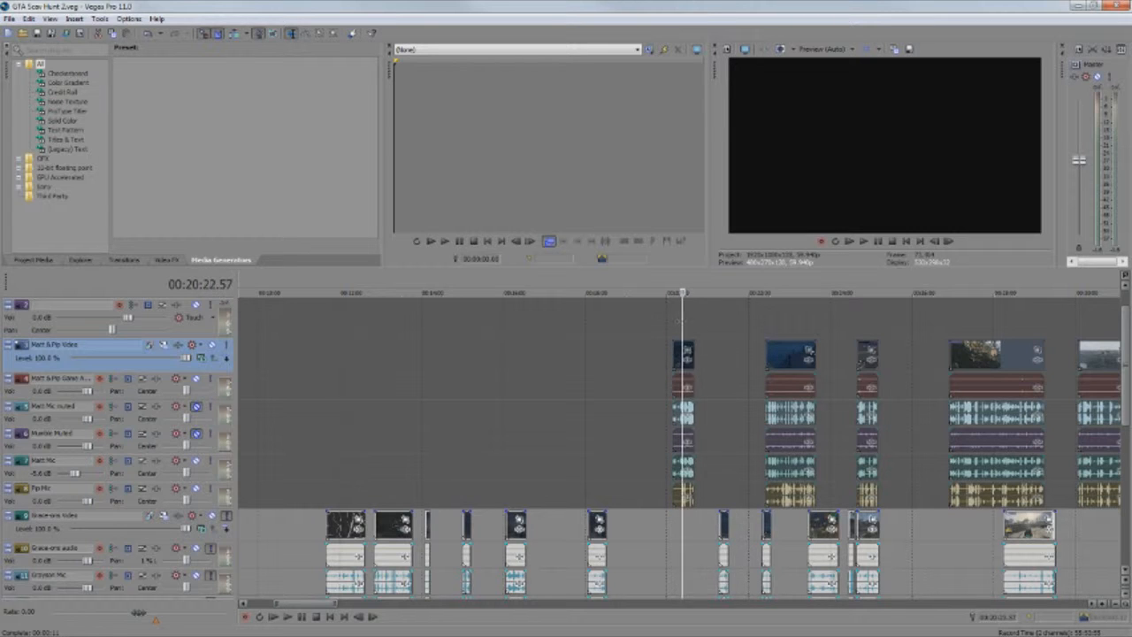
left_click(210, 380)
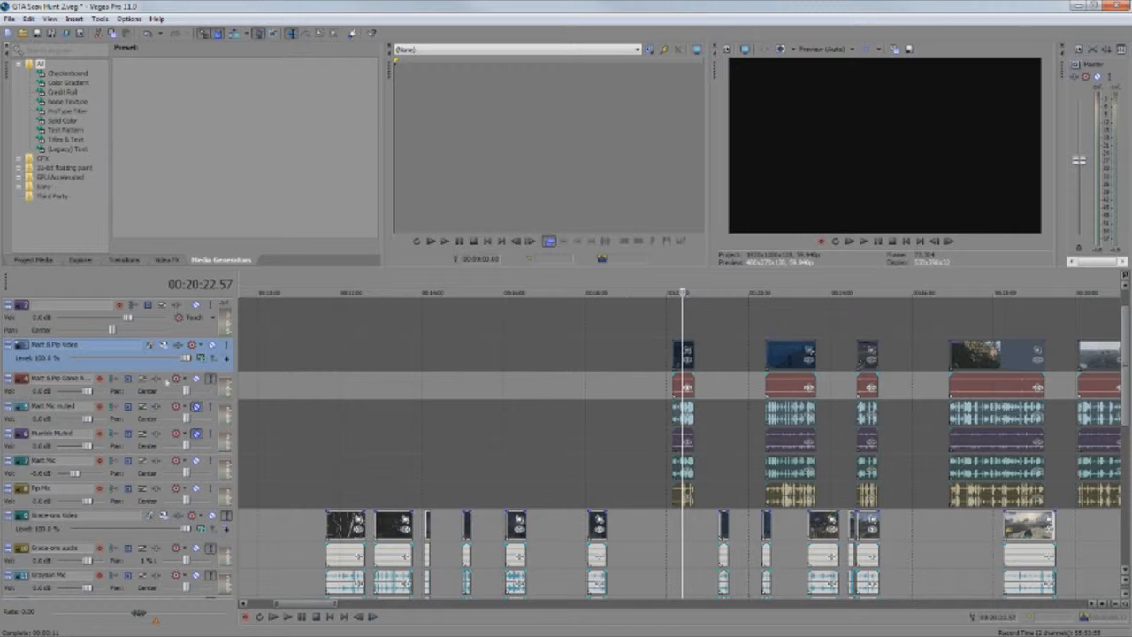
left_click(227, 344)
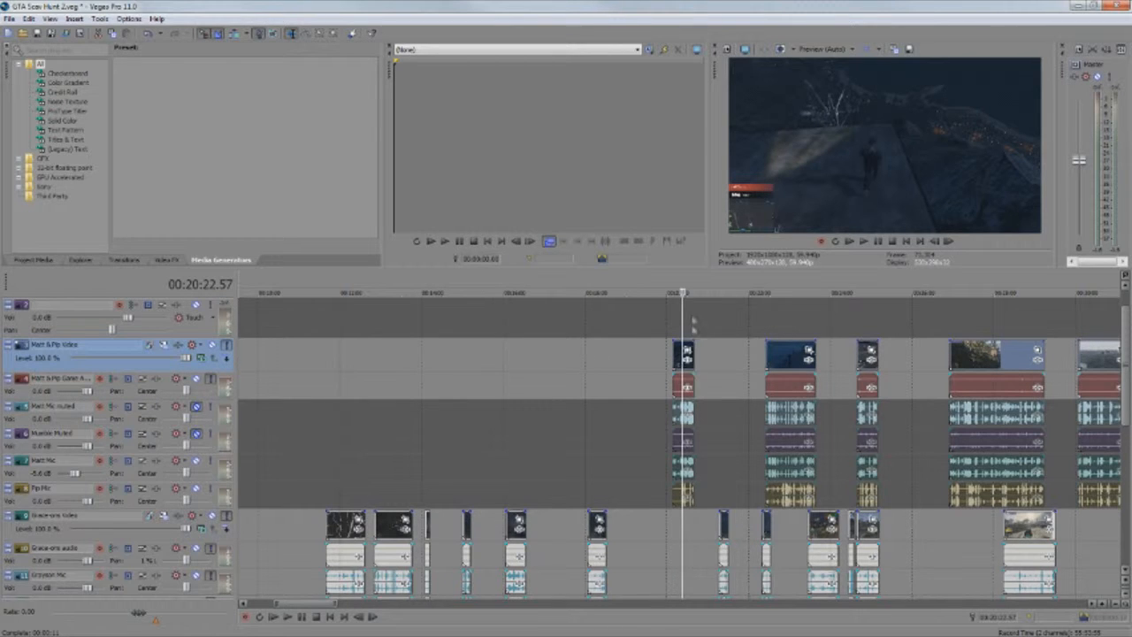
Clear the solo on tracks 3 and 4 with the playhead back at the clip's start, and save the project
mouse_move(680, 317)
left_mouse_down()
mouse_move(694, 316)
mouse_move(672, 317)
left_mouse_up()
scroll(695, 324, "down", 2)
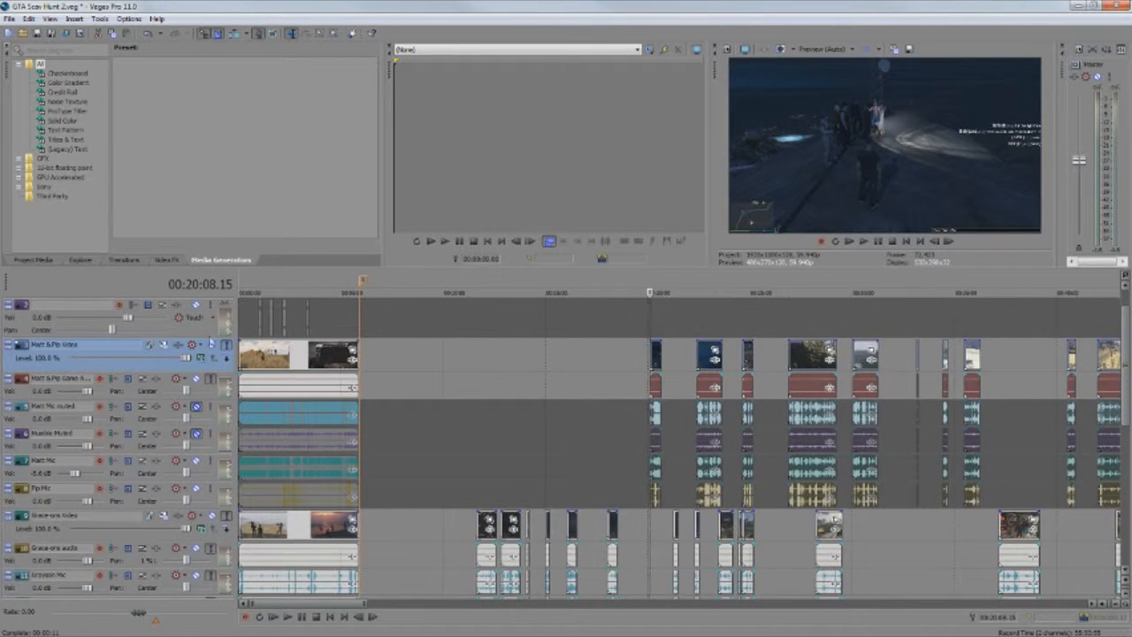
left_click(211, 380)
left_click(228, 346)
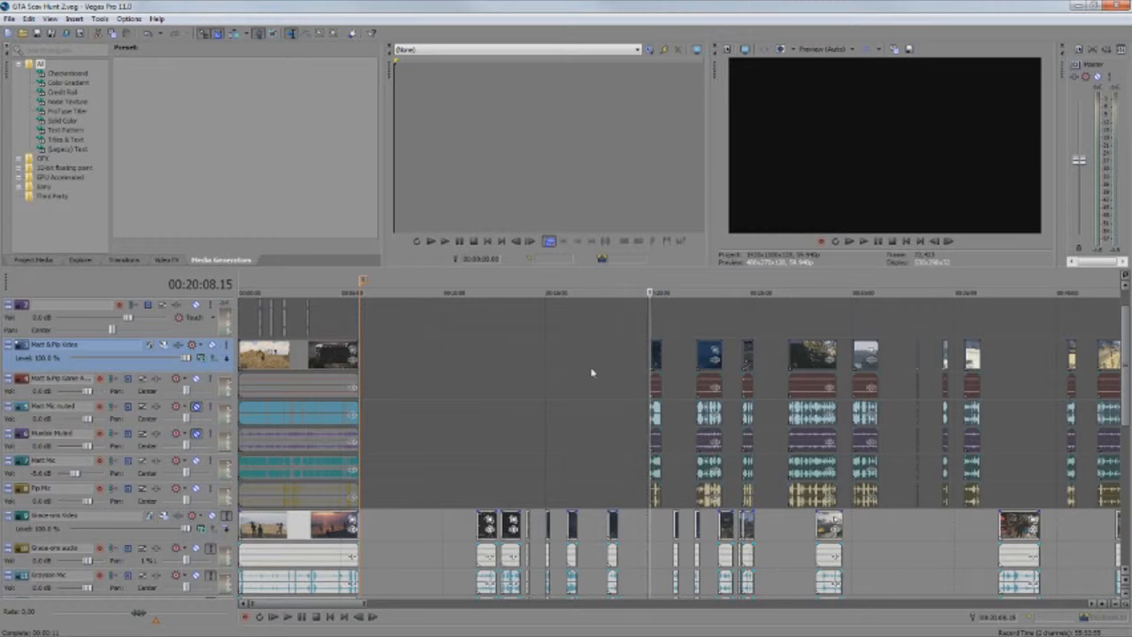
scroll(593, 372, "down", 1)
key("ctrl+s")
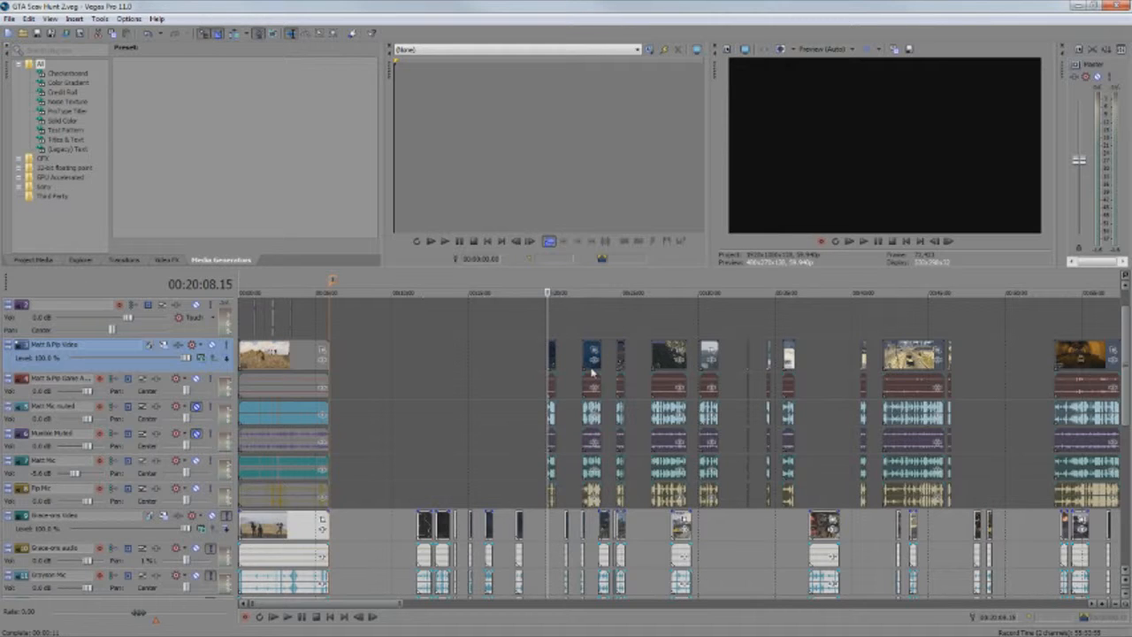
Preview the first clip after the opening section on the soloed video track below, with the playhead at 00:12:11.03
scroll(593, 371, "down", 2)
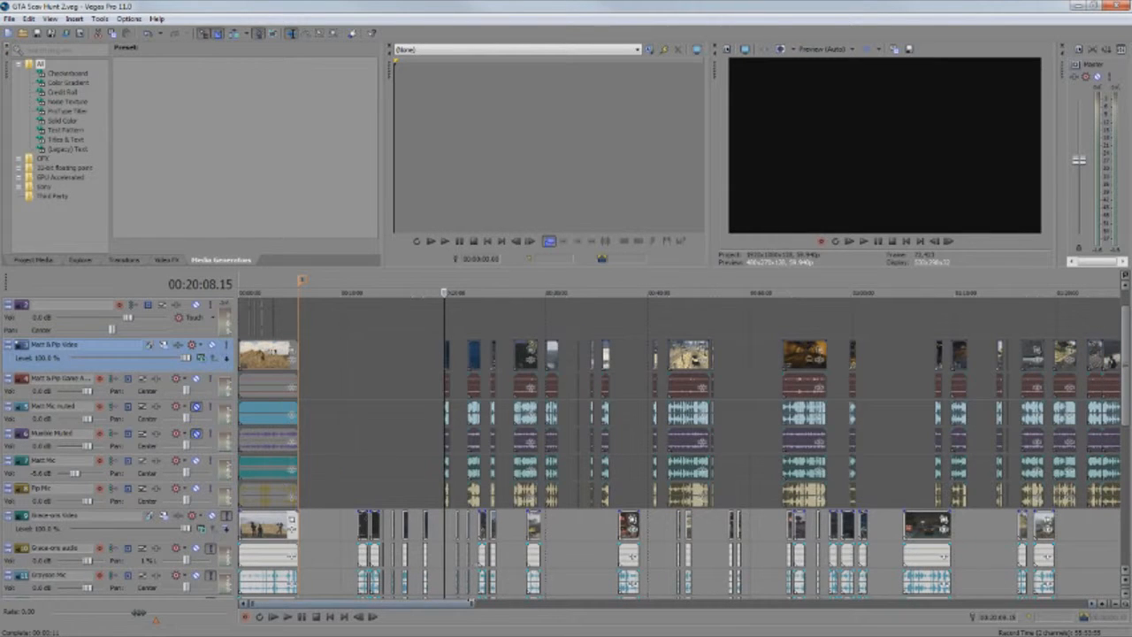
left_click_drag(455, 610, 476, 608)
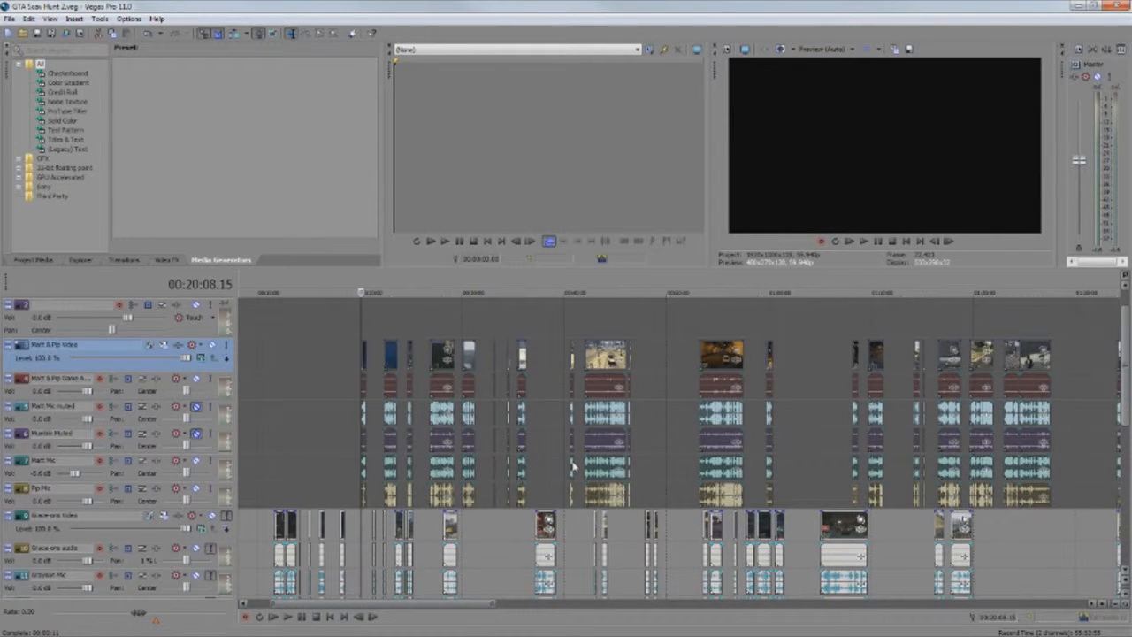
scroll(573, 466, "down", 3)
scroll(574, 467, "down", 1)
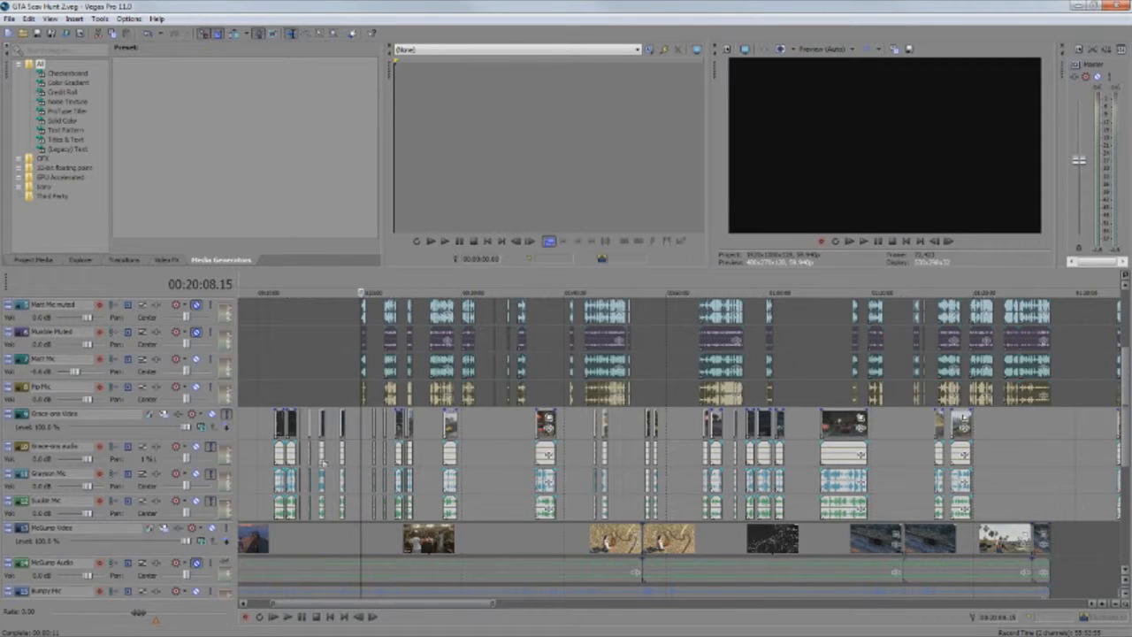
left_click(283, 425)
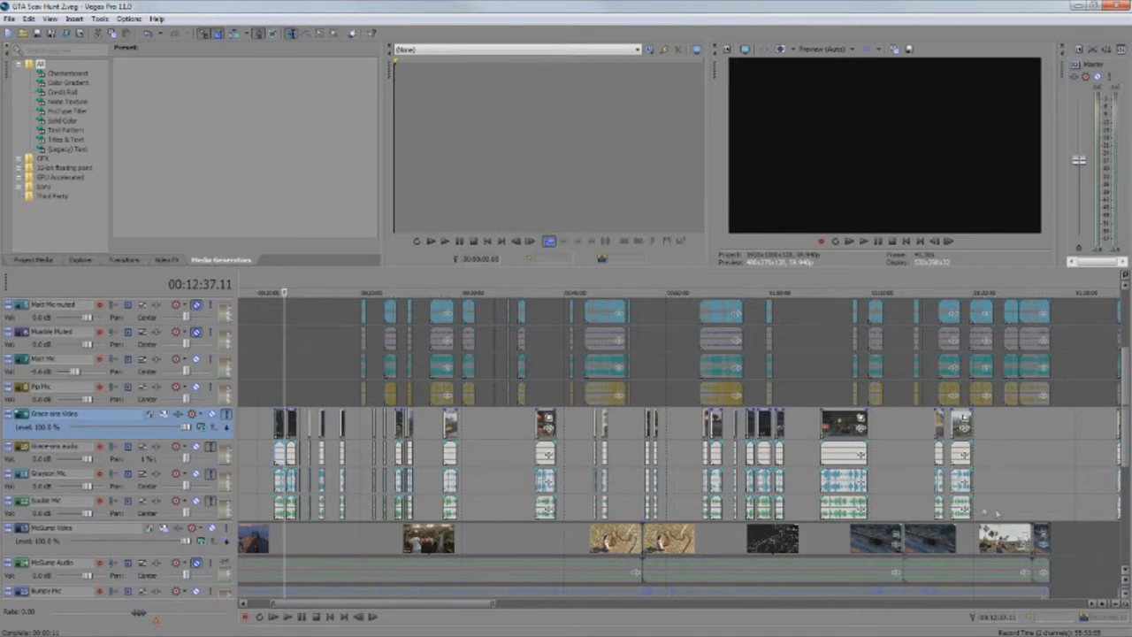
left_click(281, 426)
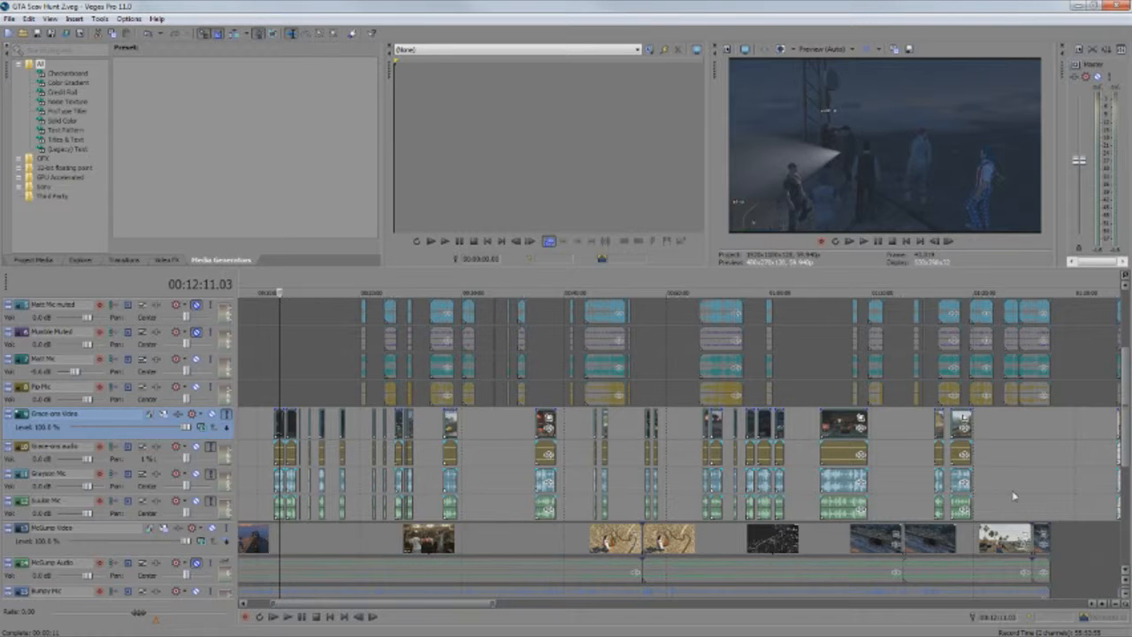
Examine the uncut video and mic tracks at the end of the track list and preview the frame at 00:42:54.56
scroll(1015, 496, "down", 6)
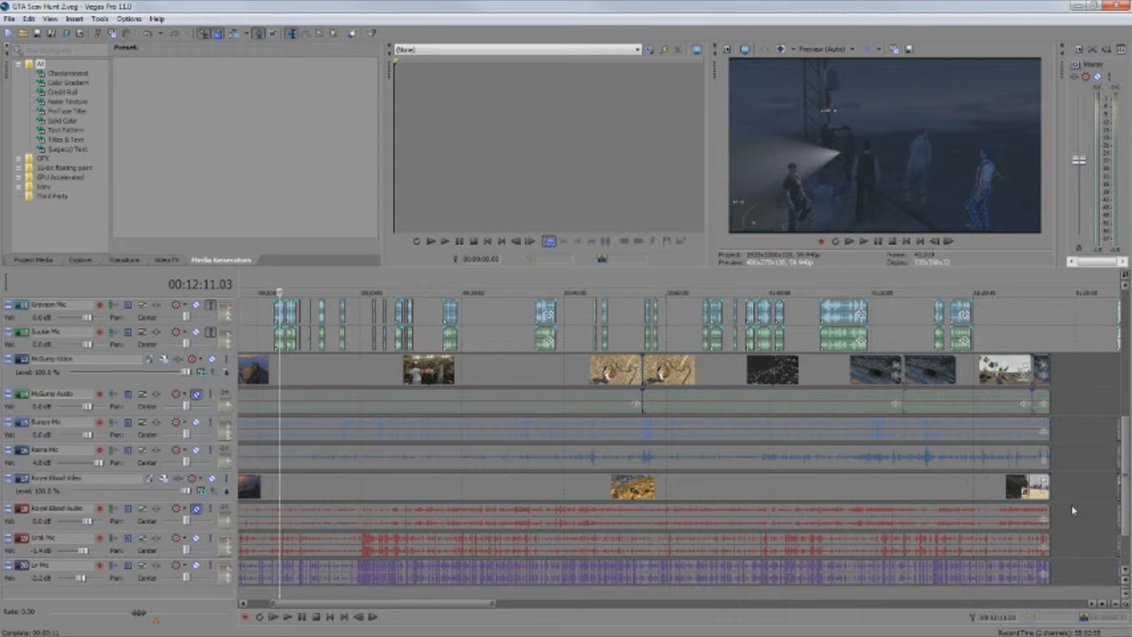
scroll(1071, 505, "up", 2)
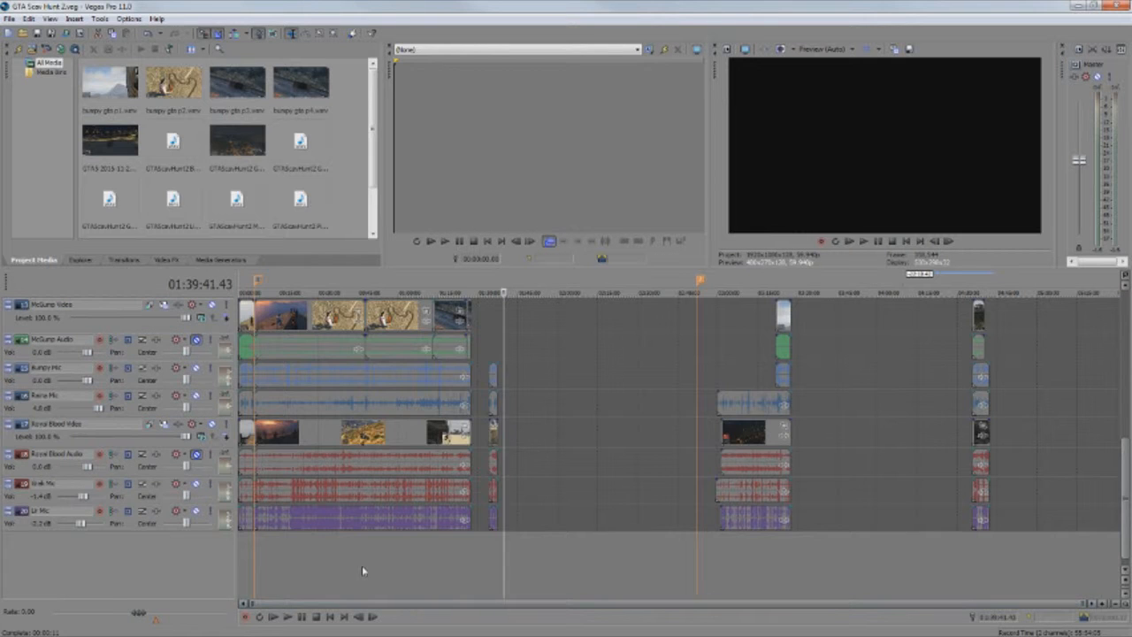
left_click(352, 558)
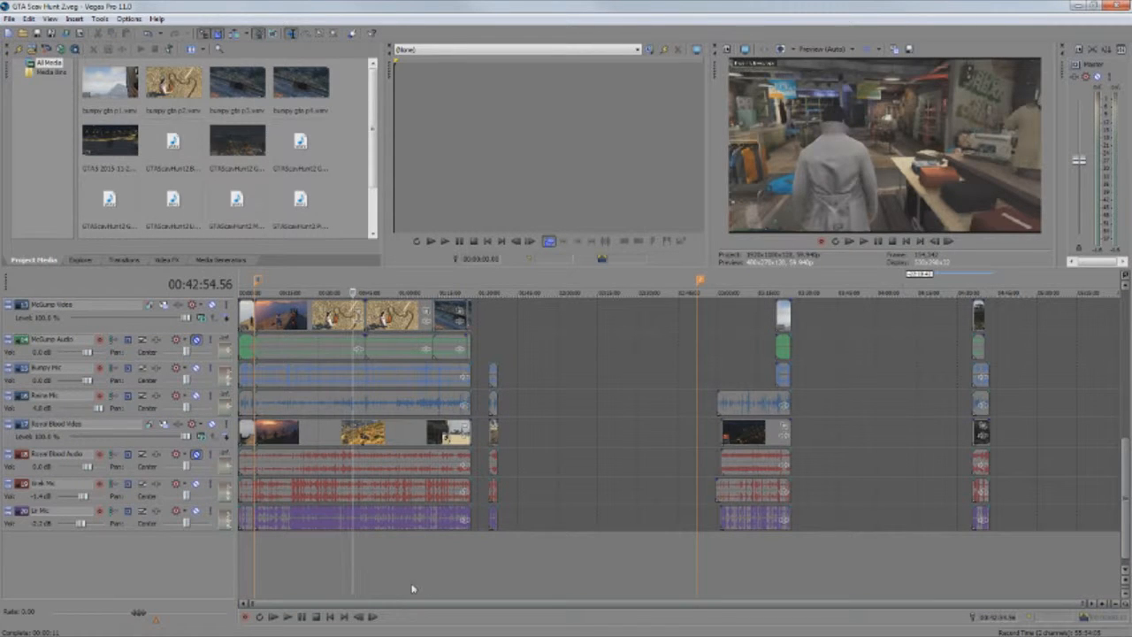
Clear the solo on video track 13 and unmute the audio track directly below it, with the playhead at 00:52:03.30
scroll(401, 584, "up", 5)
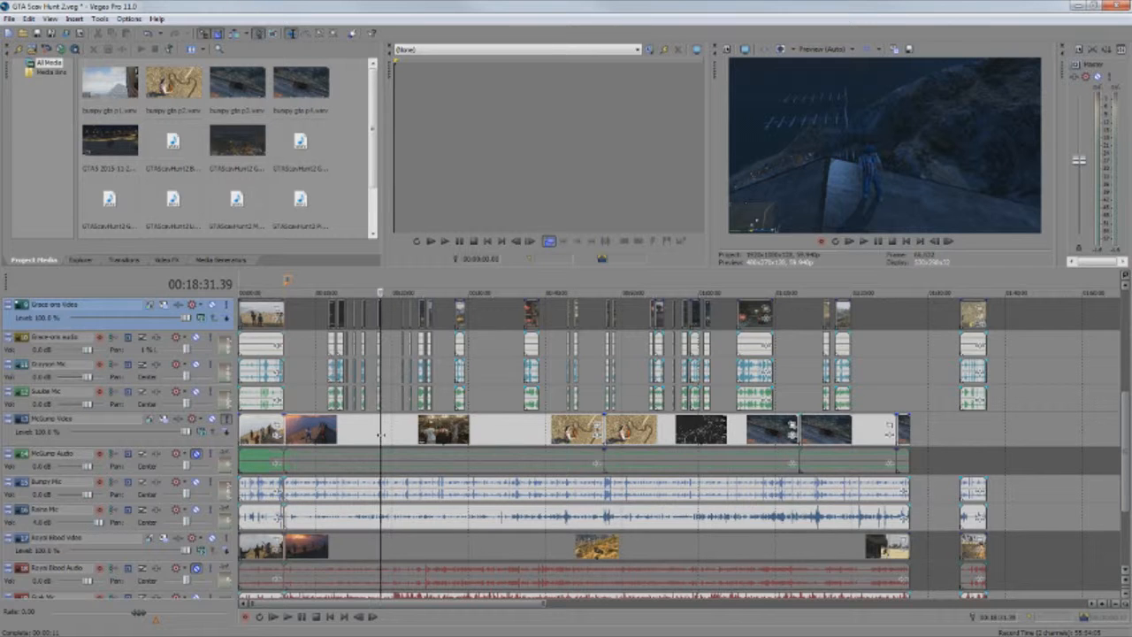
scroll(655, 485, "up", 2)
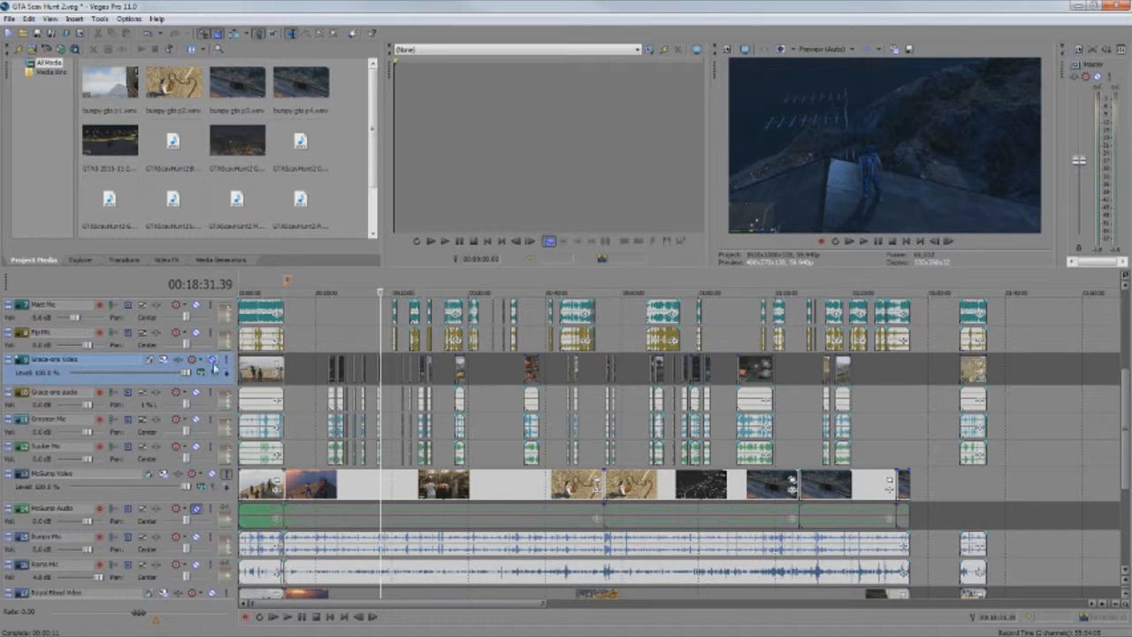
left_click(226, 474)
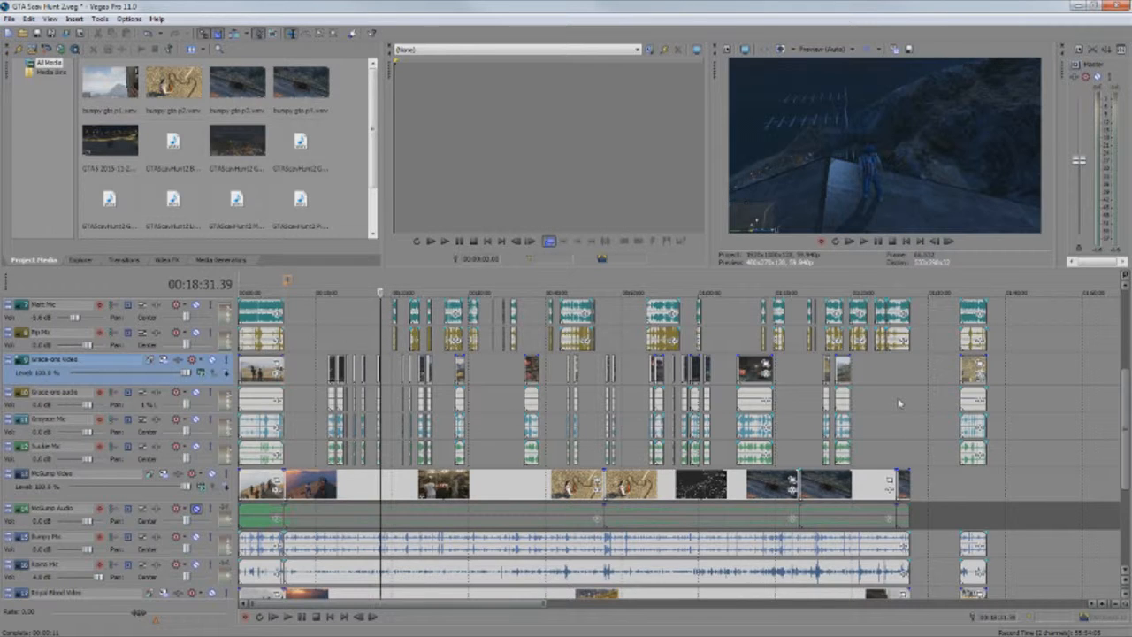
left_click(637, 287)
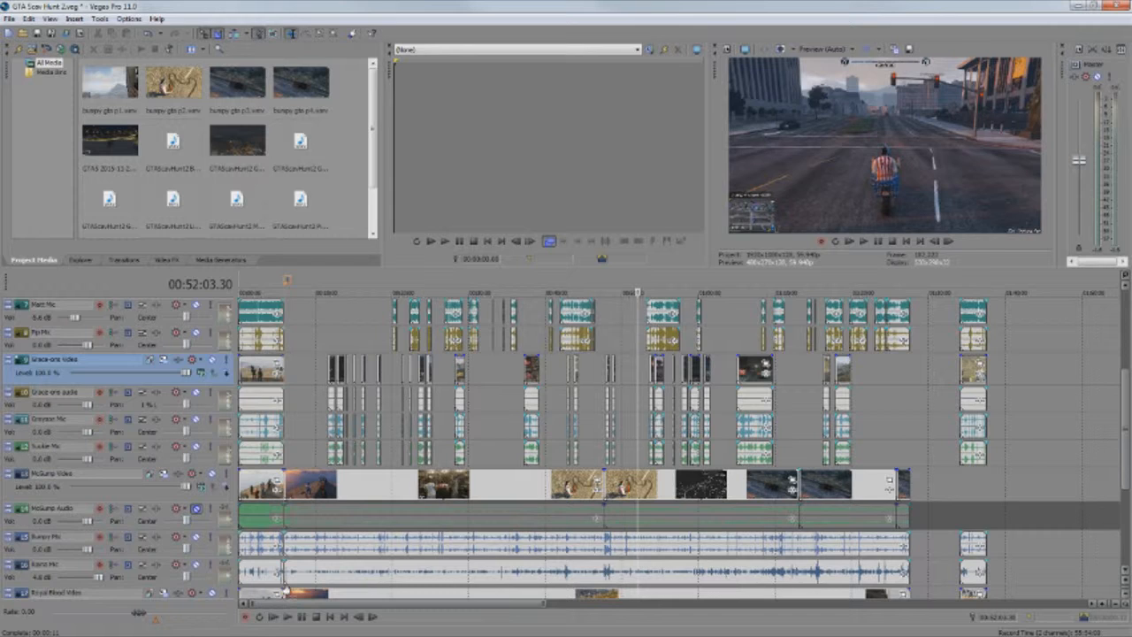
left_click(193, 509)
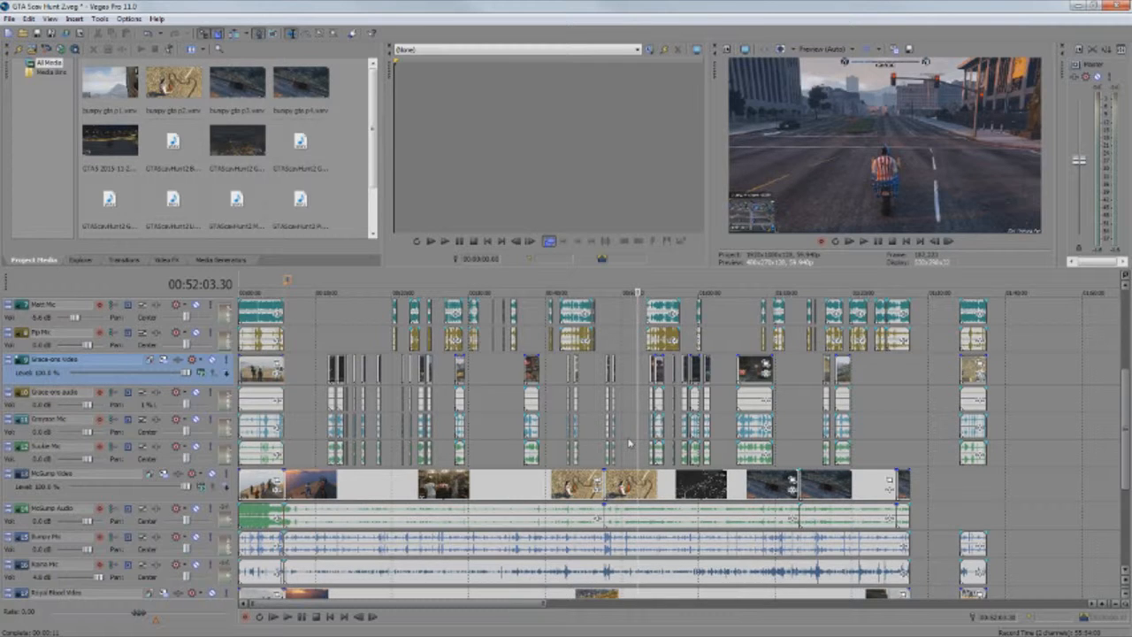
Preview the long clip on video track 9 that starts near 01:05:04, ending with the playhead at 01:05:26.41
left_click(738, 288)
scroll(751, 317, "up", 3)
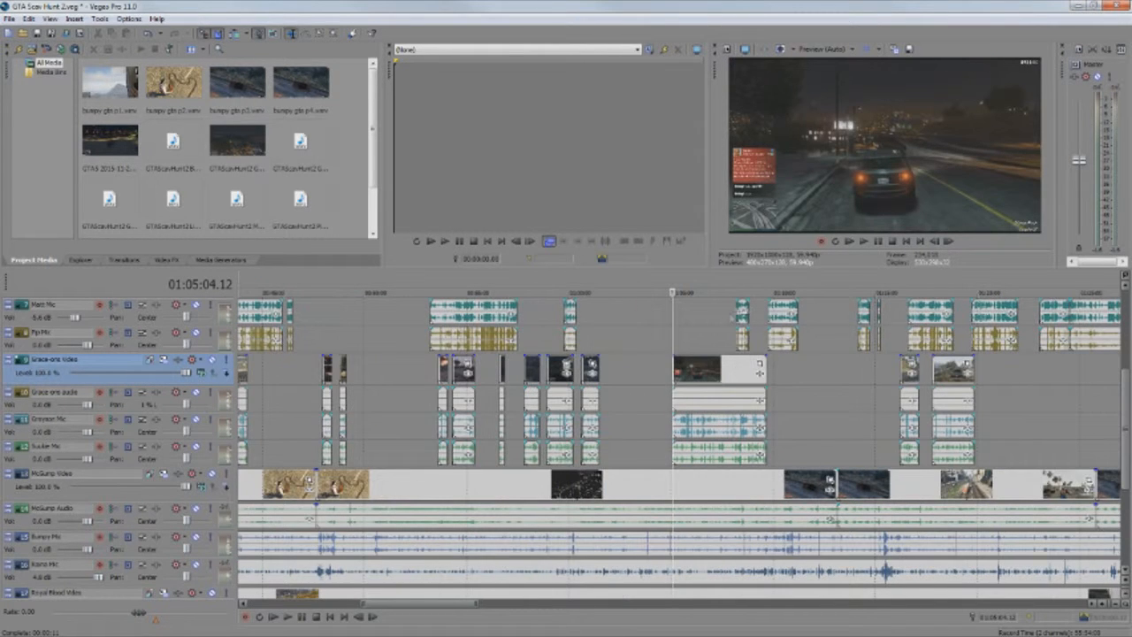
left_click_drag(671, 337, 681, 337)
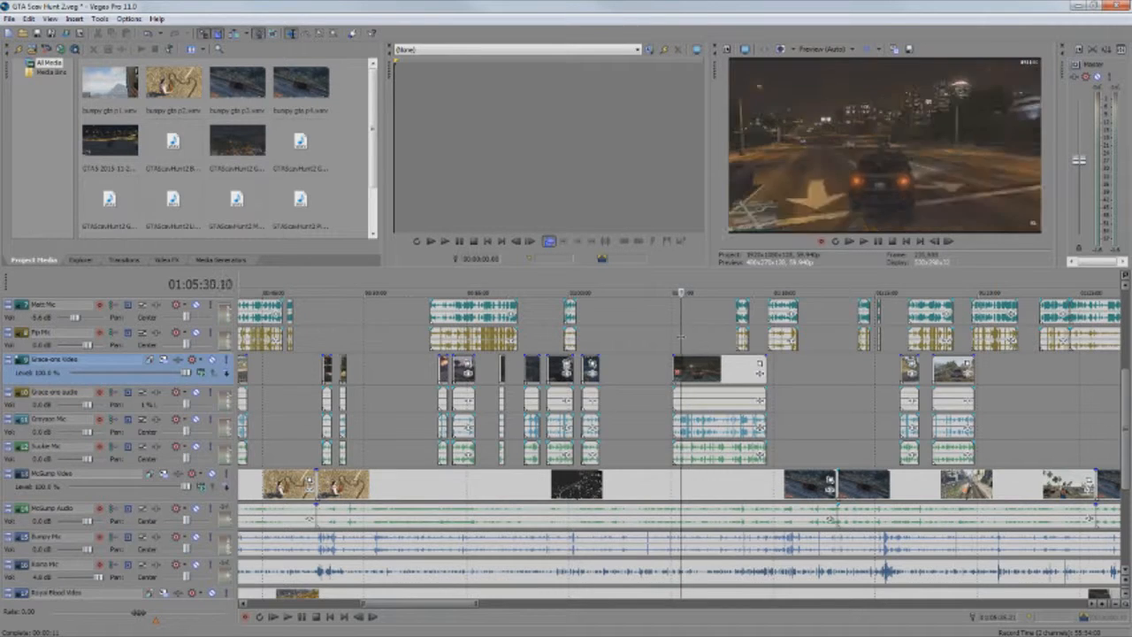
scroll(659, 345, "down", 3)
scroll(659, 345, "down", 1)
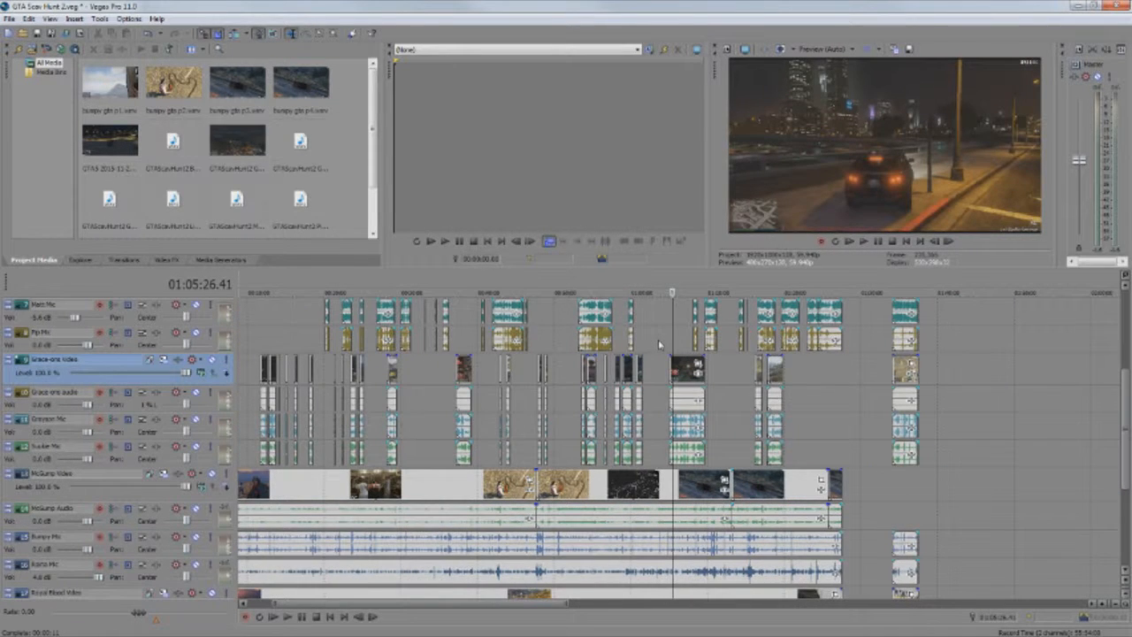
scroll(645, 370, "down", 1)
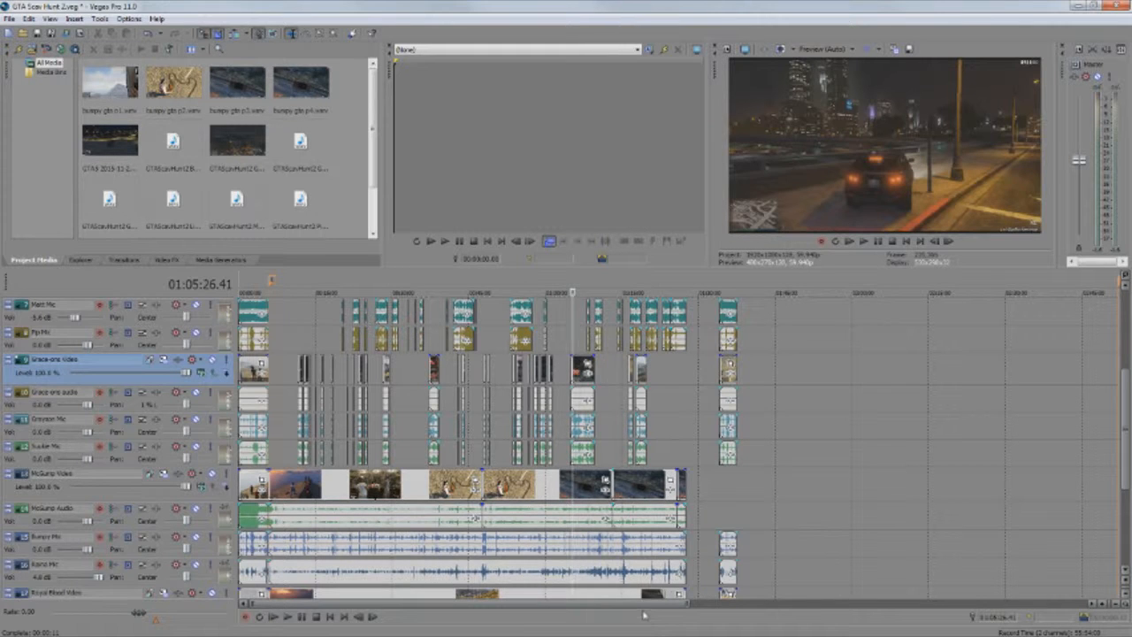
Preview the opening section at 00:02:20.23 and examine its clips across all the teams' video and mic tracks
scroll(708, 469, "up", 5)
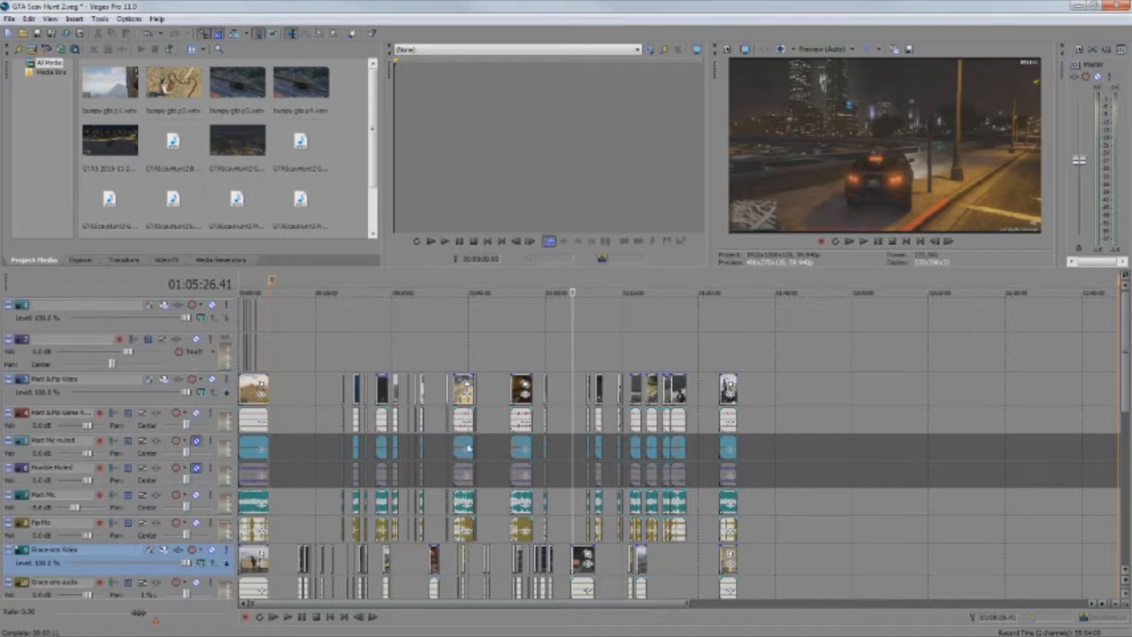
left_click(251, 284)
scroll(599, 442, "up", 6)
scroll(599, 442, "down", 10)
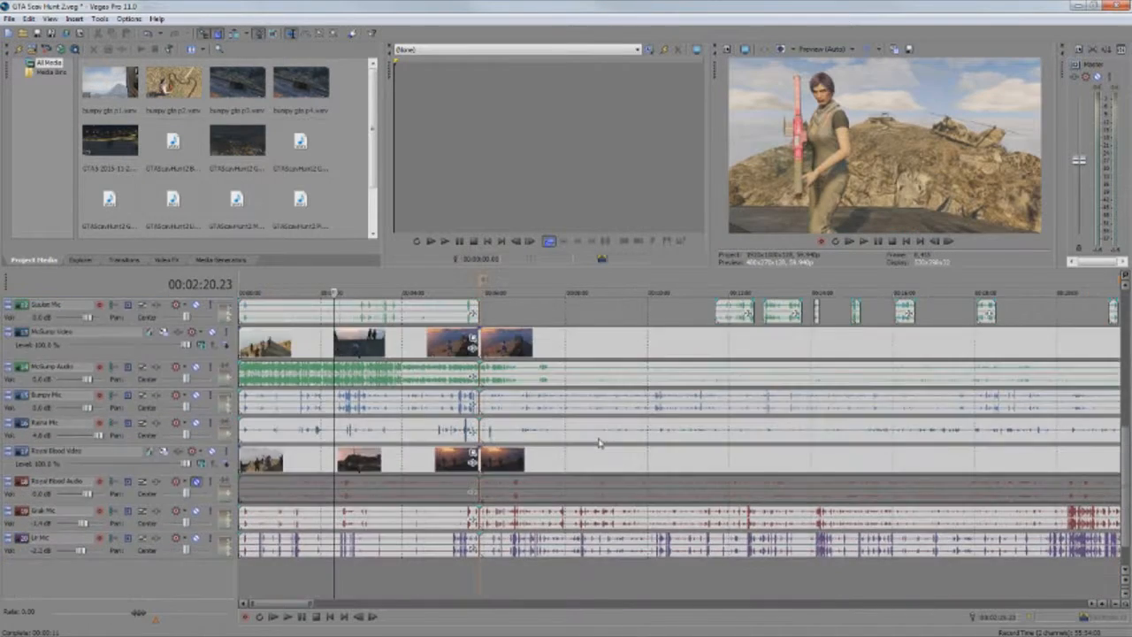
scroll(598, 441, "up", 10)
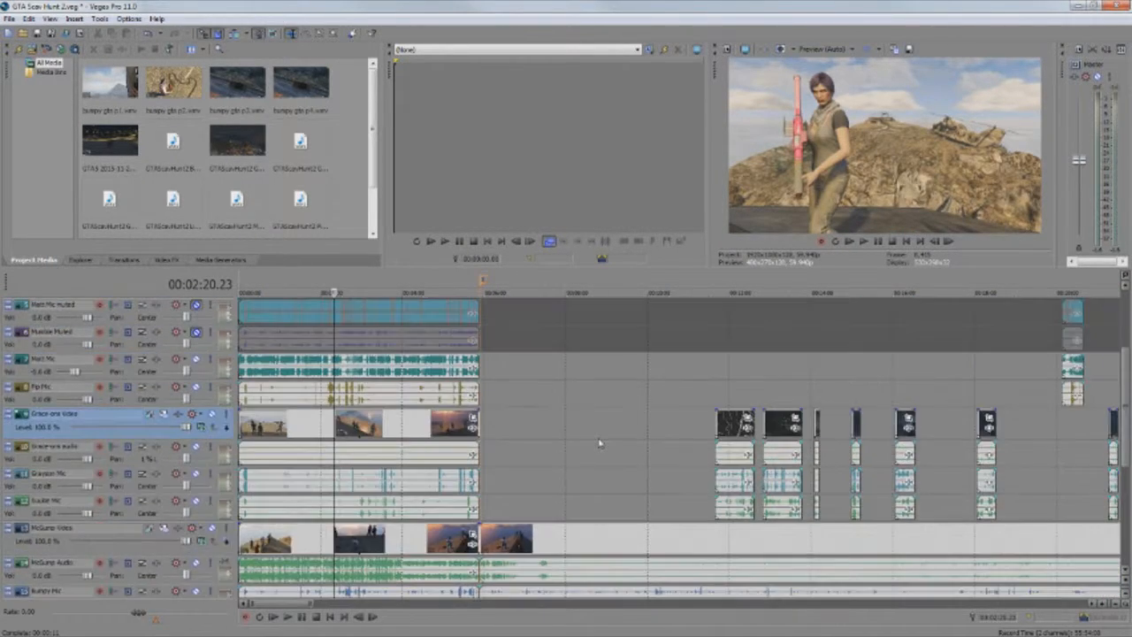
scroll(599, 441, "up", 1)
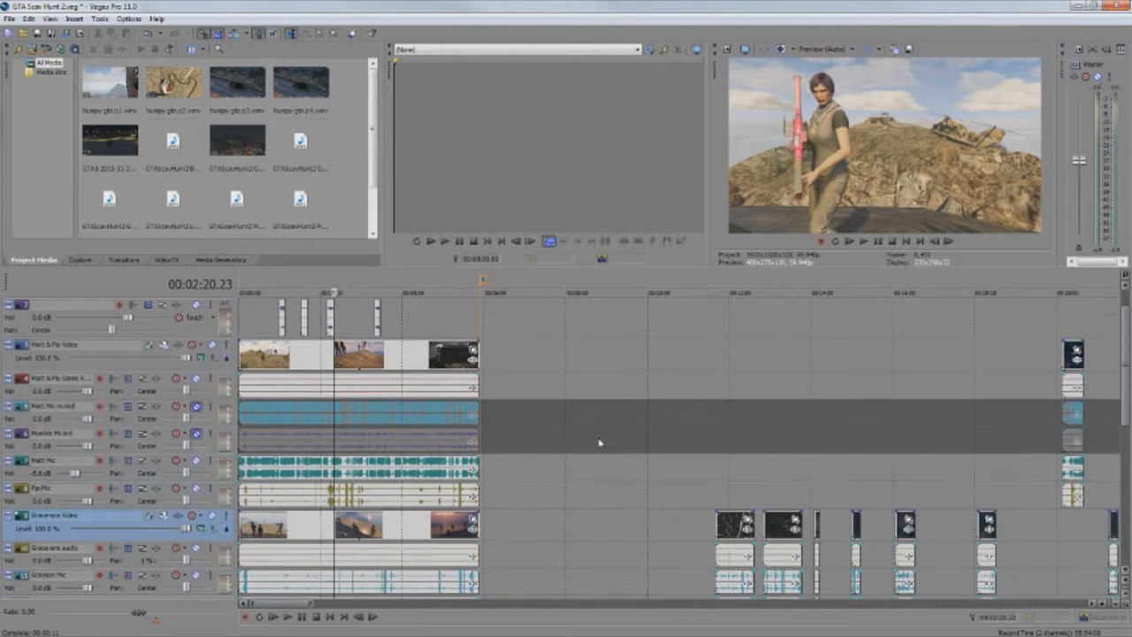
scroll(599, 441, "up", 1)
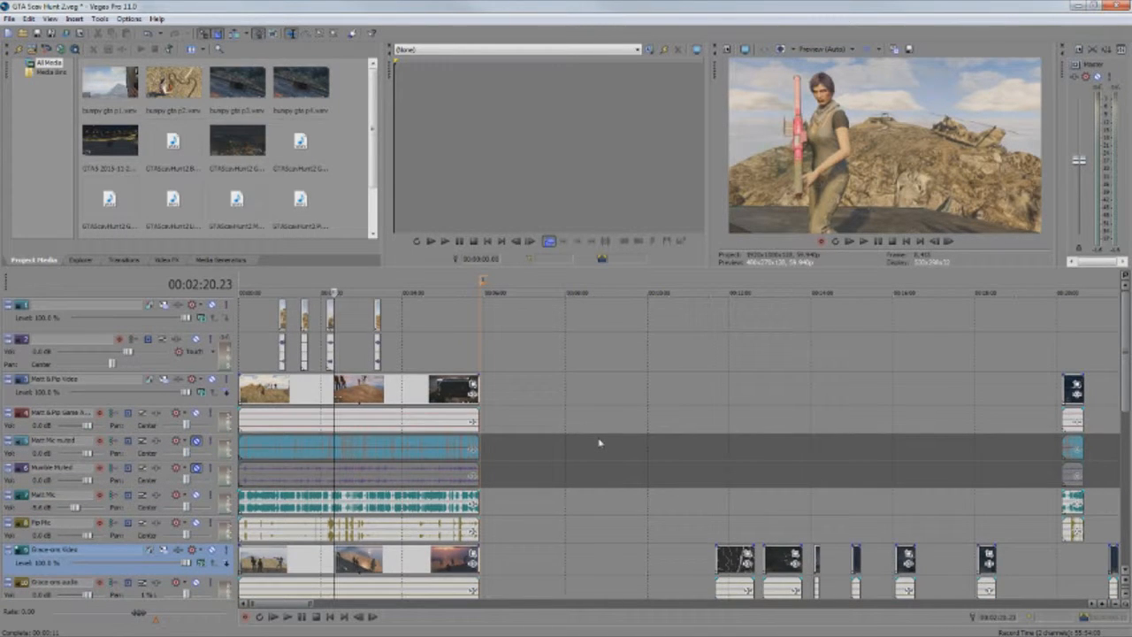
Examine the full-length timeline, comparing the cut clips on the upper tracks with the uncut recordings on the lower ones
scroll(599, 441, "down", 4)
scroll(599, 441, "down", 2)
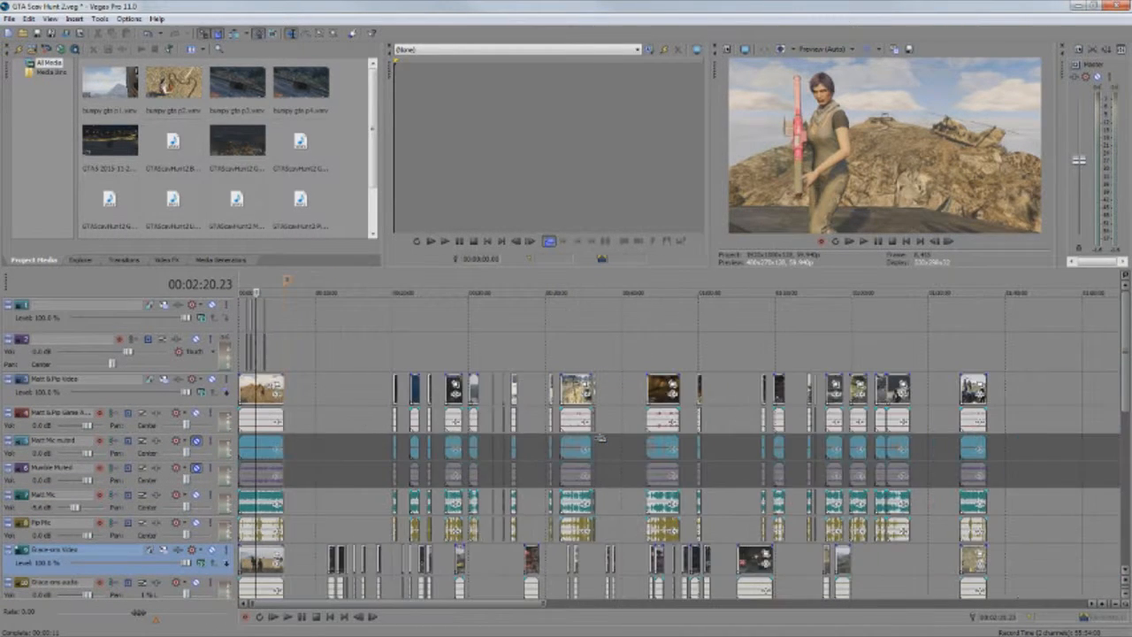
scroll(599, 442, "down", 1)
scroll(599, 441, "down", 1)
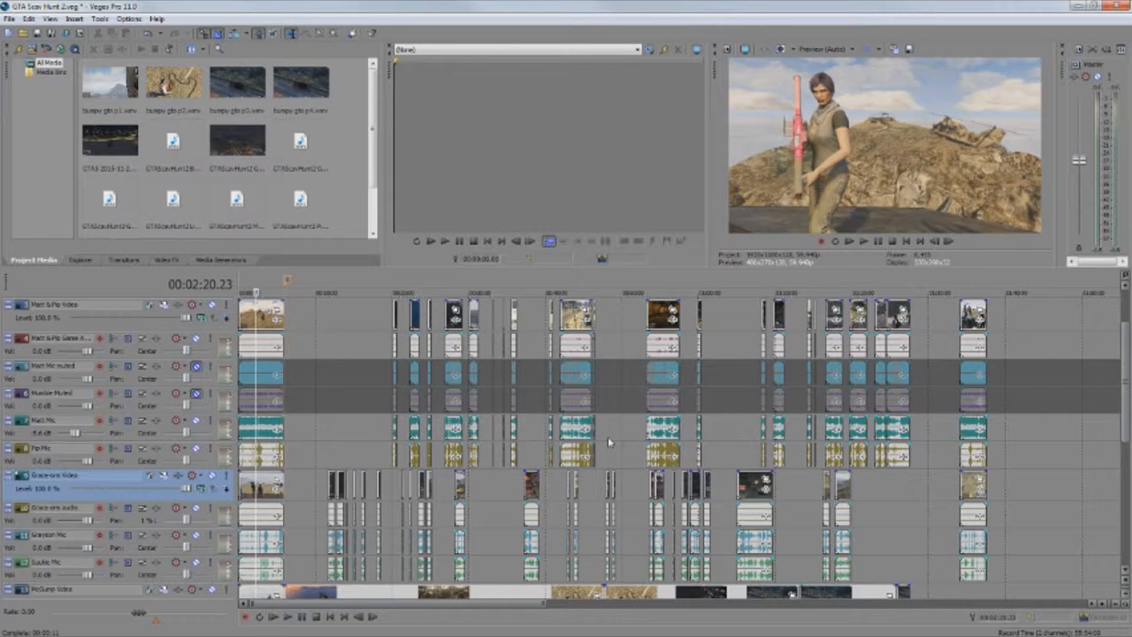
scroll(608, 442, "down", 8)
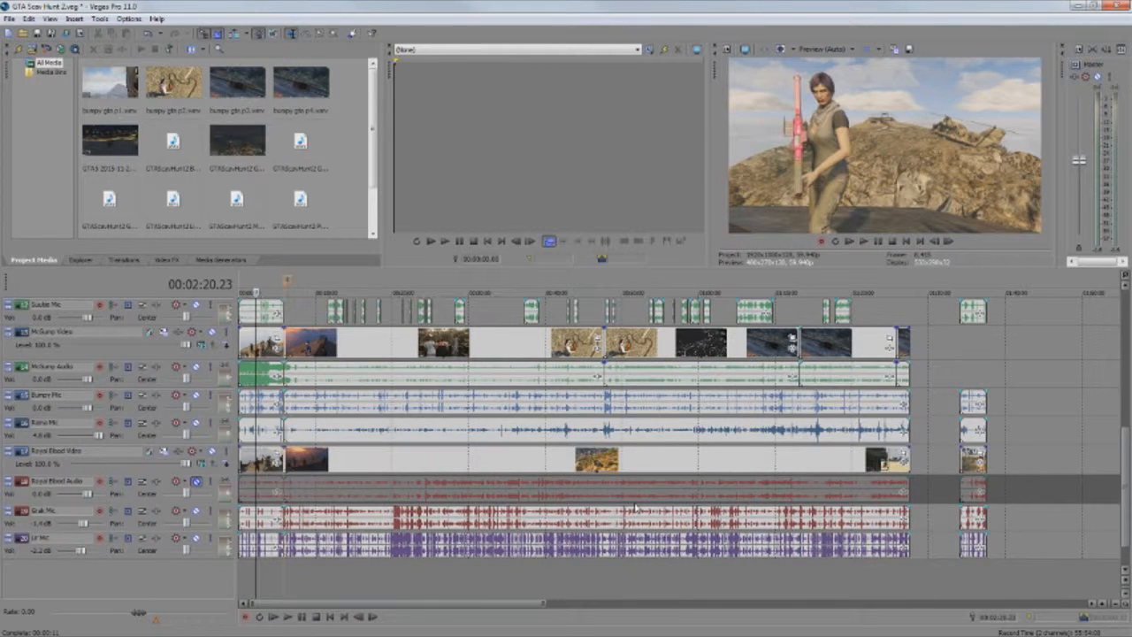
scroll(634, 507, "up", 10)
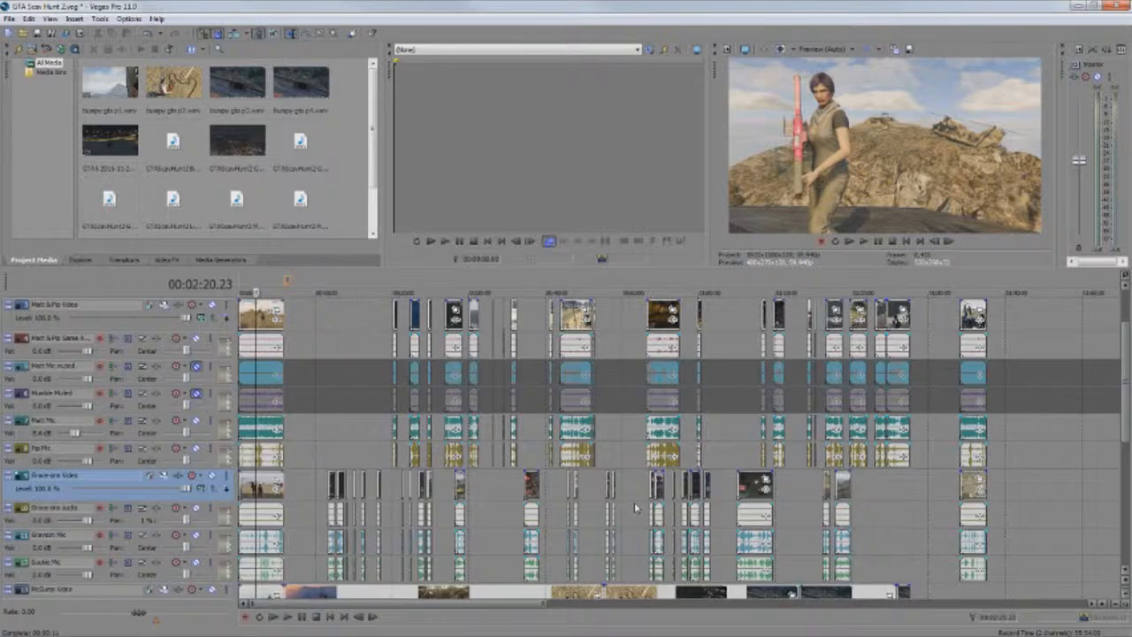